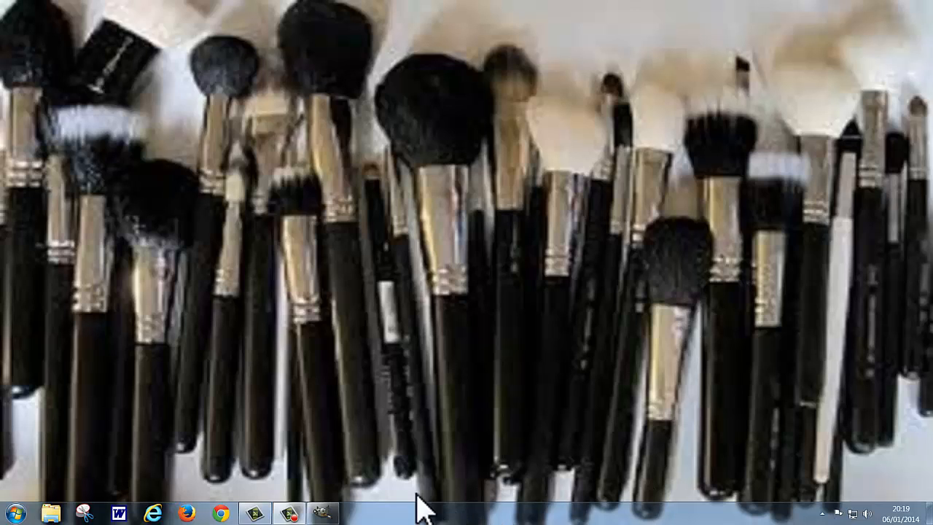
Step: Switch to GIMP and widen the brushes dock, keeping the current Windows colour scheme without showing the performance message again
{"action": "left_click", "coordinate": [323, 514]}
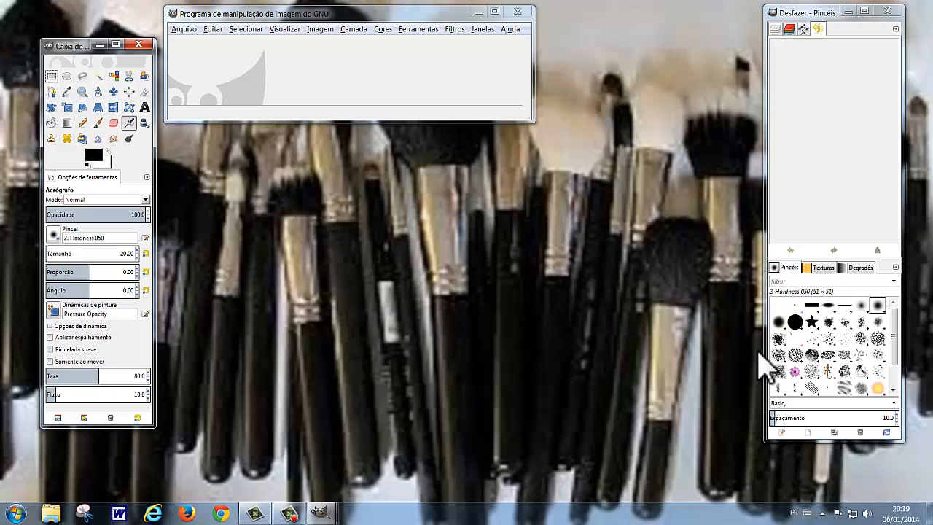
{"action": "left_click_drag", "start_coordinate": [758, 328], "coordinate": [512, 340]}
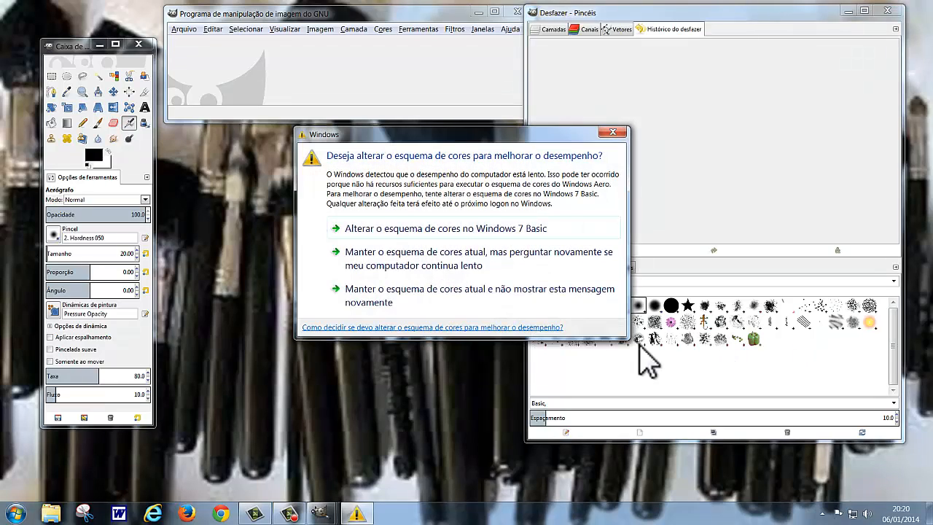
{"action": "left_click", "coordinate": [530, 296]}
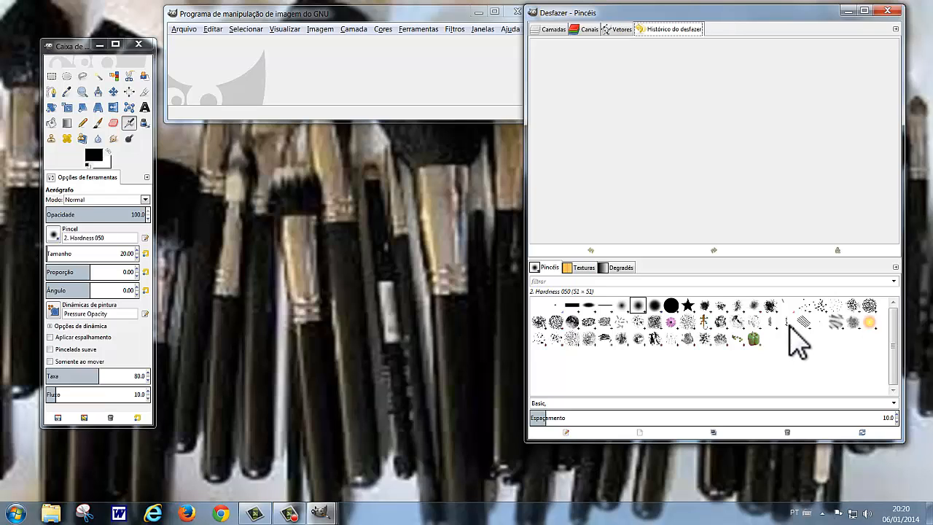
Step: Preview the Vine, Vegetation 02, Texture Hose 03, Sparks, flower GIMP Brush Pipe and Lagartos brushes in the brush collection
{"action": "left_click", "coordinate": [737, 338]}
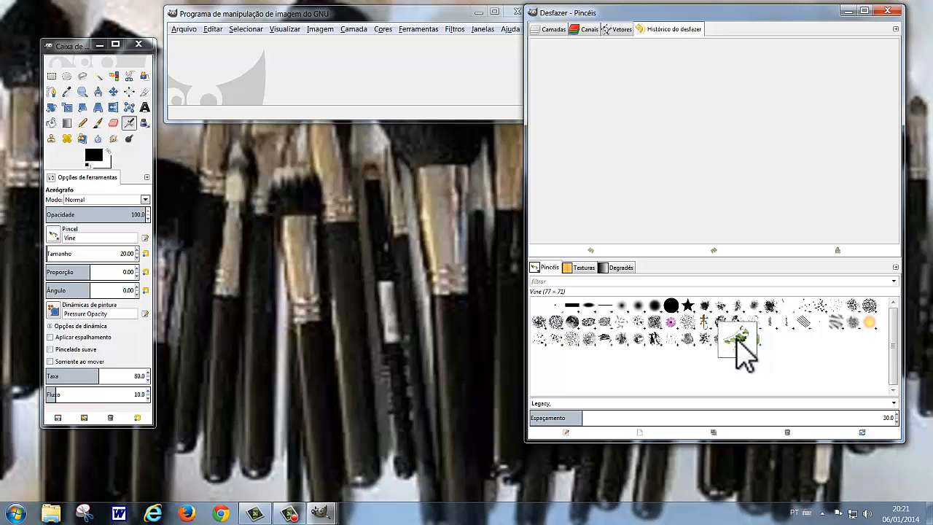
{"action": "left_click_drag", "start_coordinate": [736, 340], "coordinate": [731, 350]}
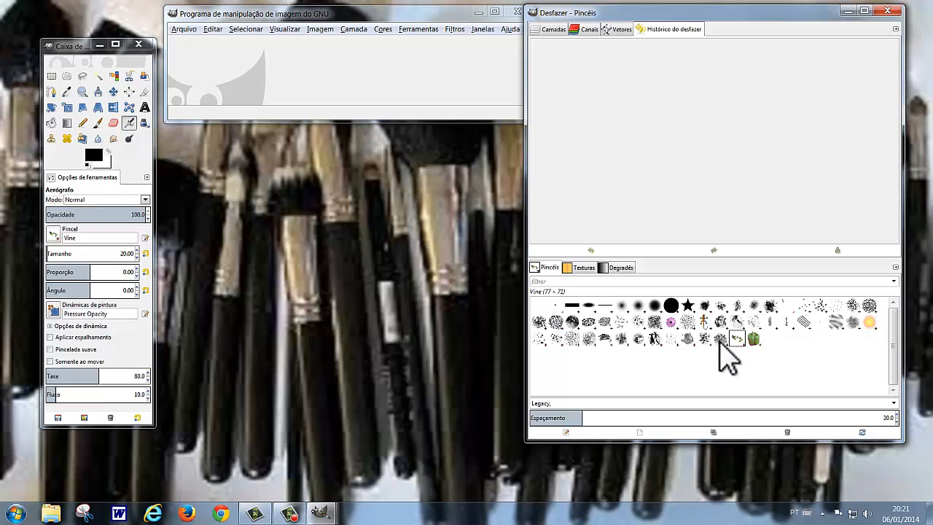
{"action": "left_click", "coordinate": [721, 341]}
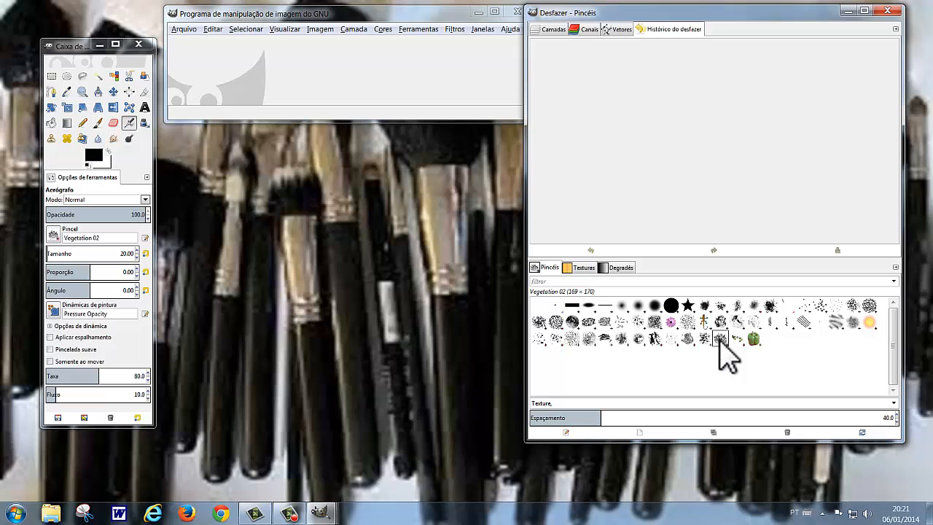
{"action": "left_click", "coordinate": [720, 340]}
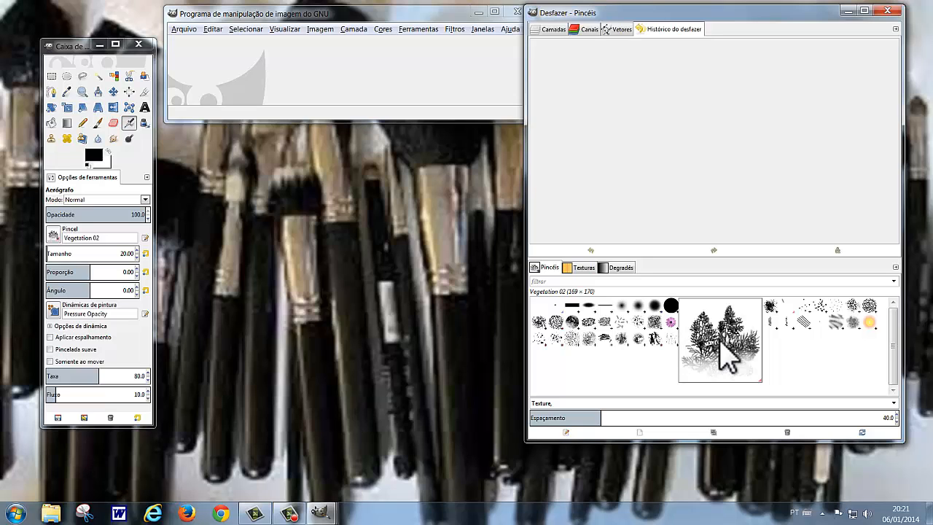
{"action": "left_click_drag", "start_coordinate": [720, 347], "coordinate": [721, 348]}
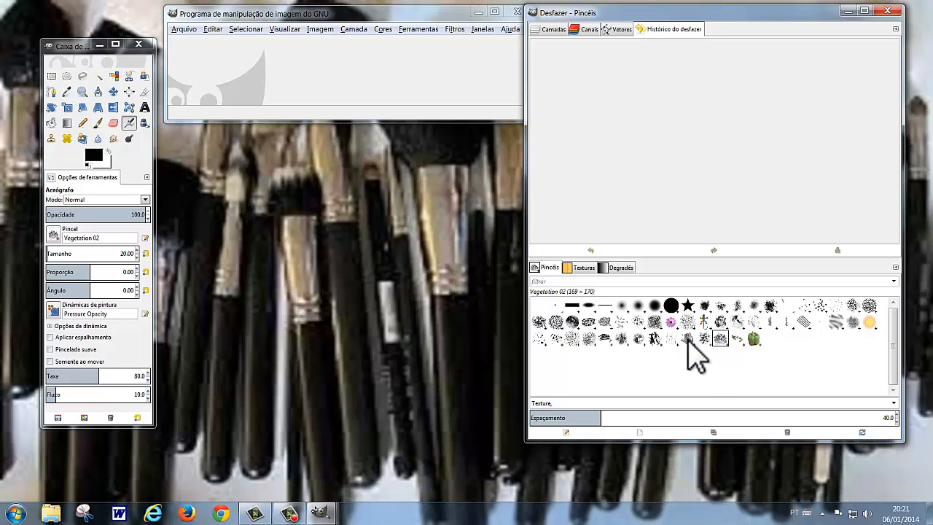
{"action": "left_click_drag", "start_coordinate": [689, 341], "coordinate": [688, 340]}
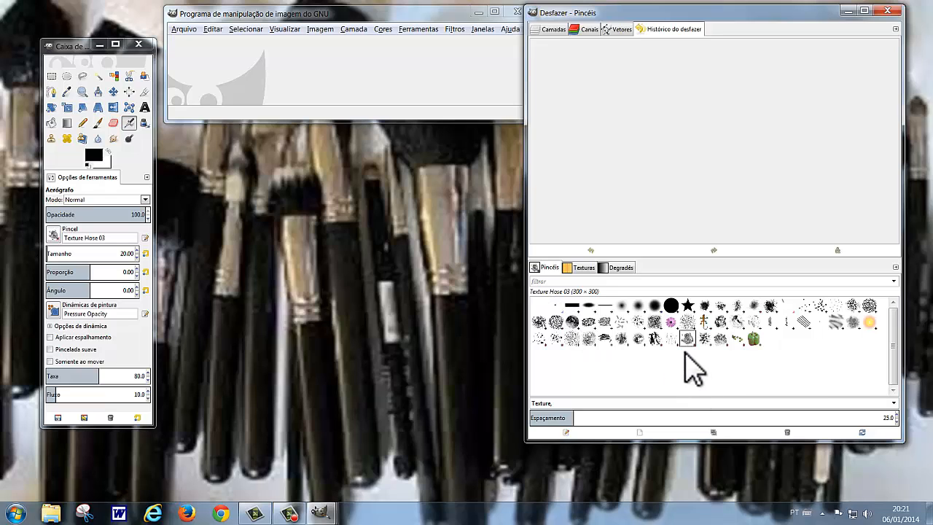
{"action": "left_click", "coordinate": [870, 324]}
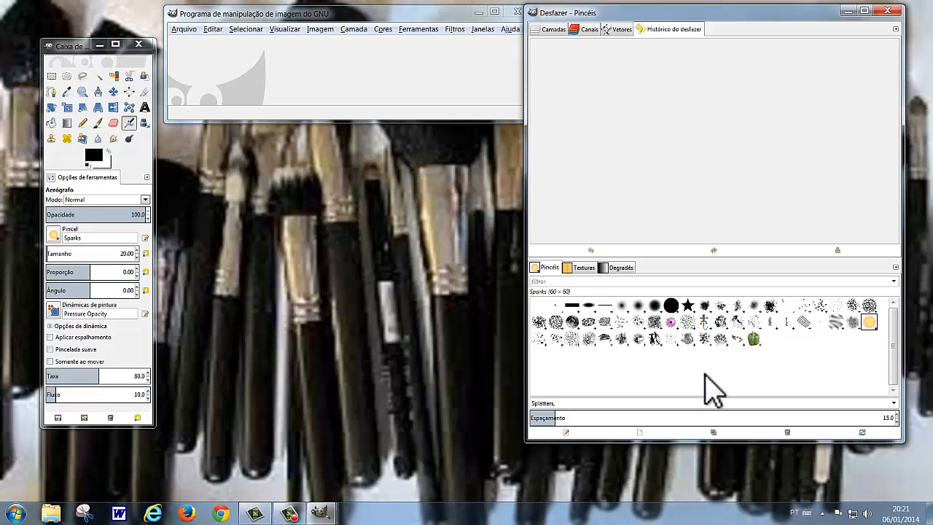
{"action": "left_click", "coordinate": [671, 326]}
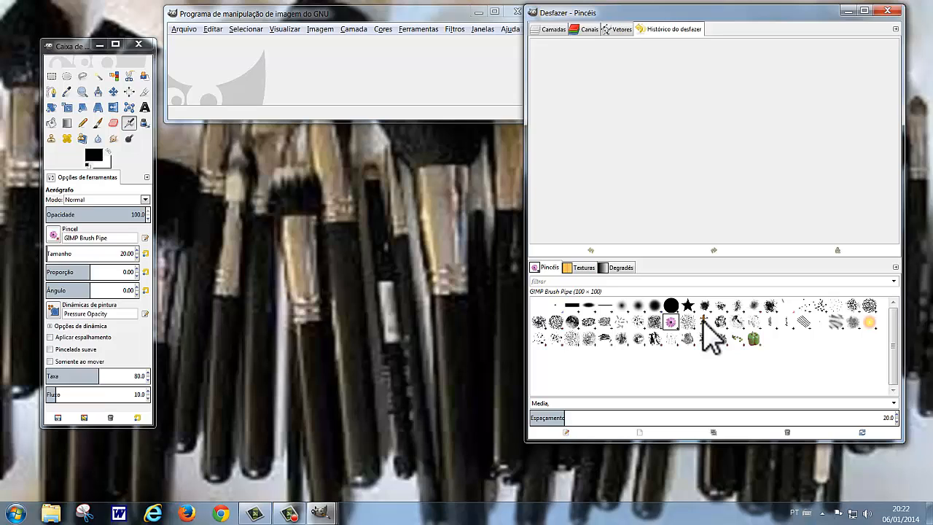
{"action": "left_click", "coordinate": [705, 323]}
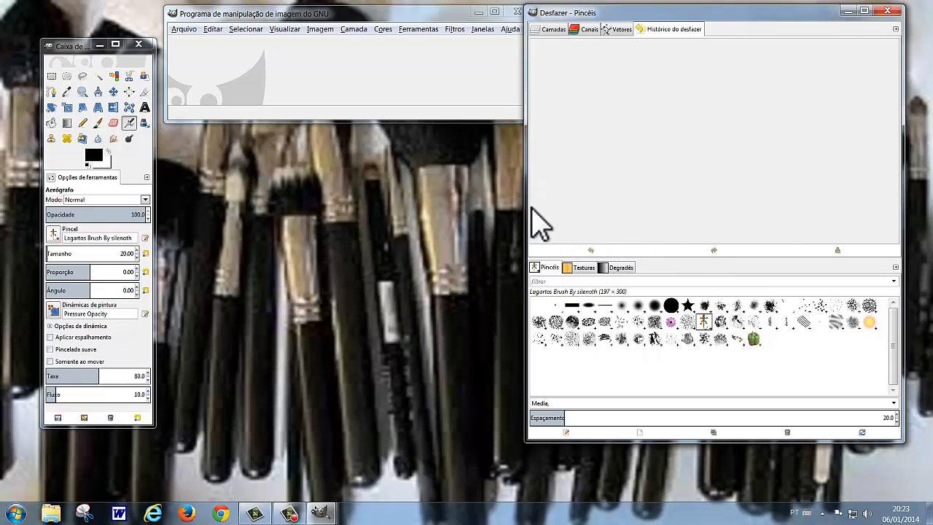
Step: Narrow the brushes dock to free up workspace and create a new image from the 1280x720 template
{"action": "left_click_drag", "start_coordinate": [525, 209], "coordinate": [672, 211]}
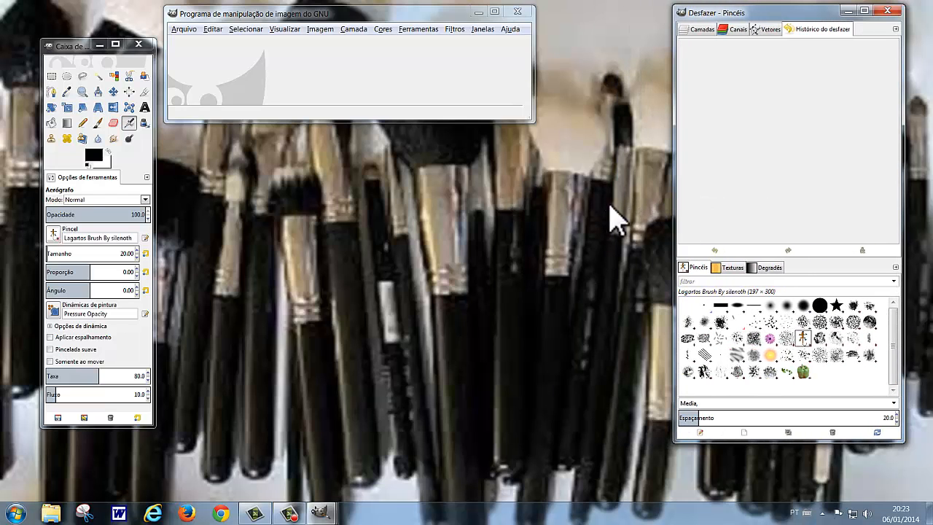
{"action": "left_click_drag", "start_coordinate": [409, 21], "coordinate": [467, 61]}
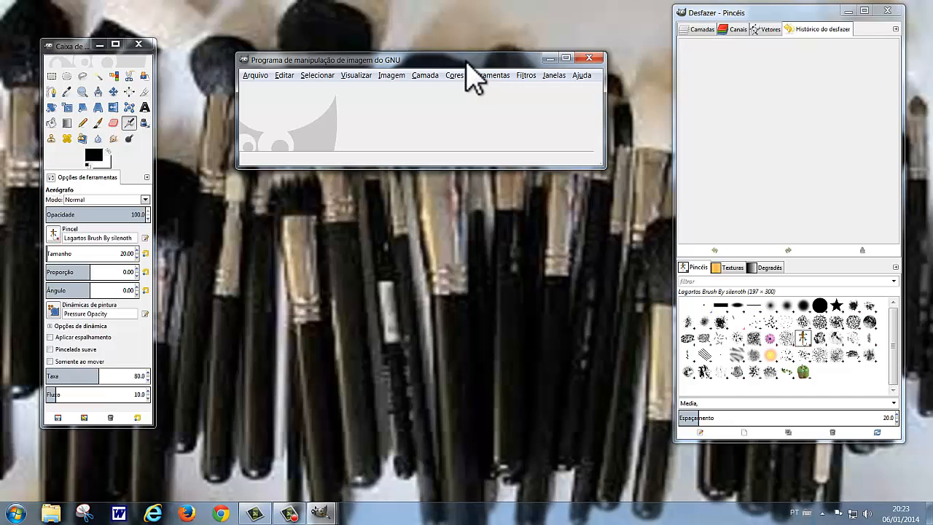
{"action": "left_click", "coordinate": [256, 76]}
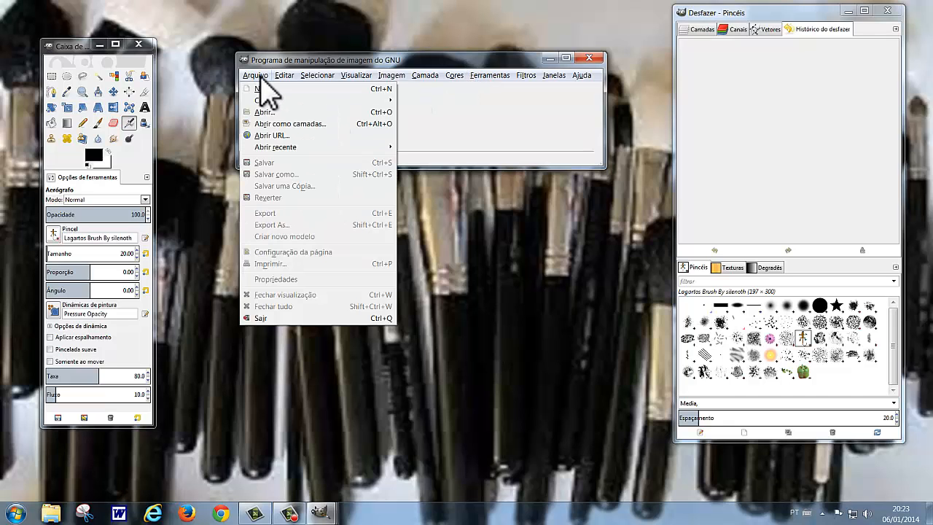
{"action": "left_click", "coordinate": [271, 90]}
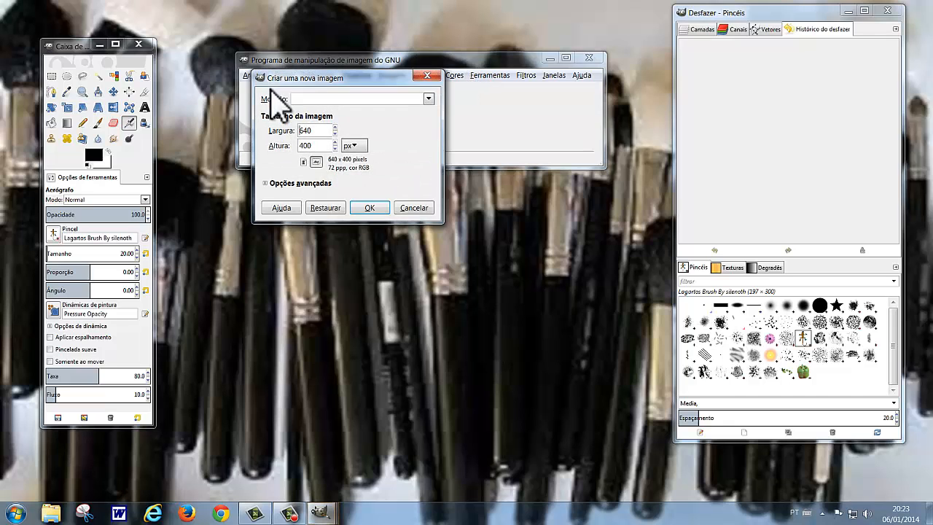
{"action": "left_click", "coordinate": [429, 98]}
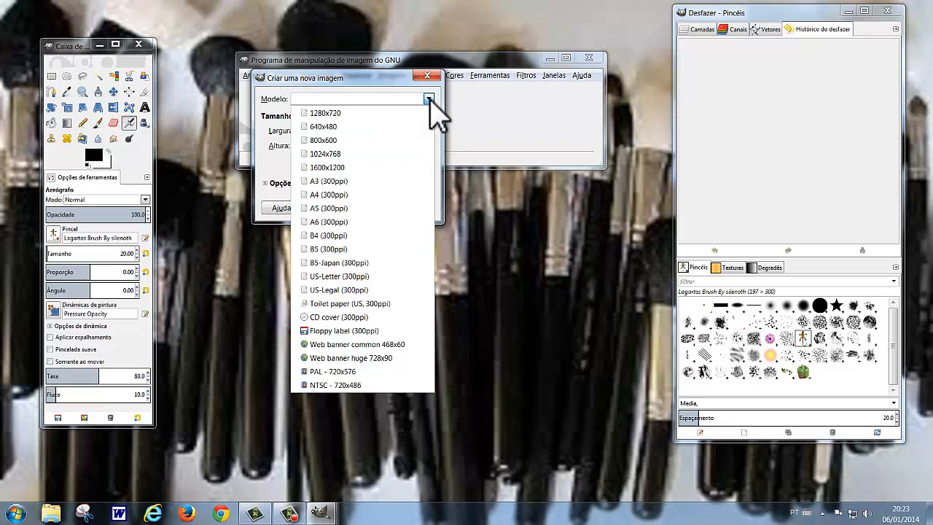
{"action": "left_click", "coordinate": [334, 113]}
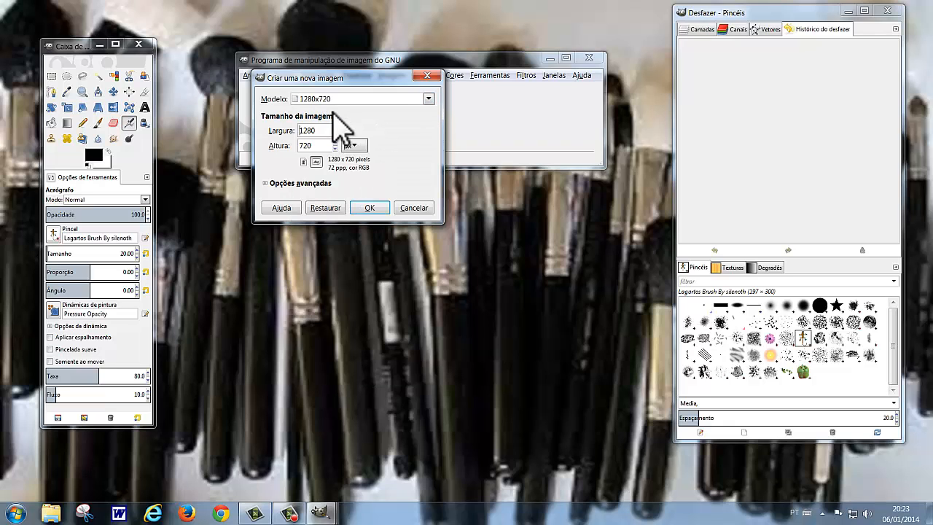
{"action": "left_click", "coordinate": [369, 209]}
Step: Arrange the image window between the toolbox and the brushes dock, with the flower GIMP Brush Pipe selected as the brush
{"action": "left_click_drag", "start_coordinate": [538, 60], "coordinate": [350, 36]}
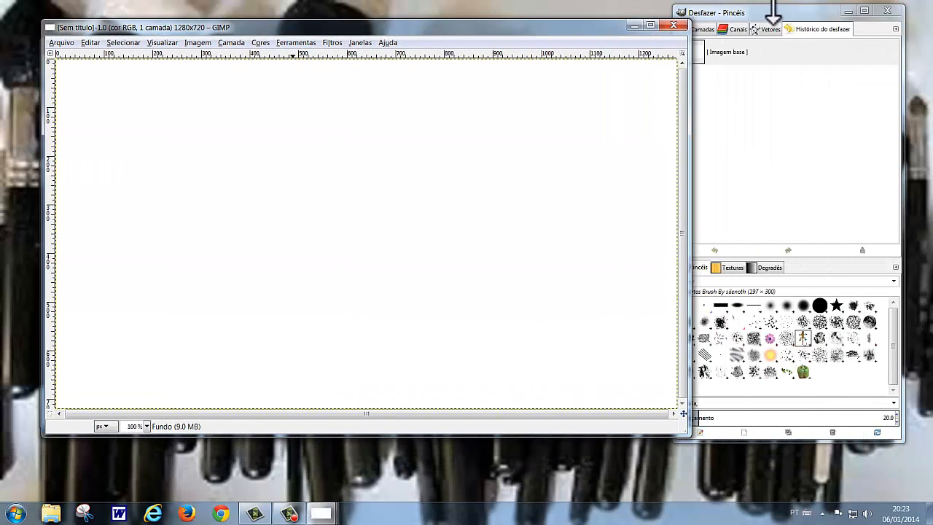
{"action": "left_click_drag", "start_coordinate": [774, 12], "coordinate": [798, 14]}
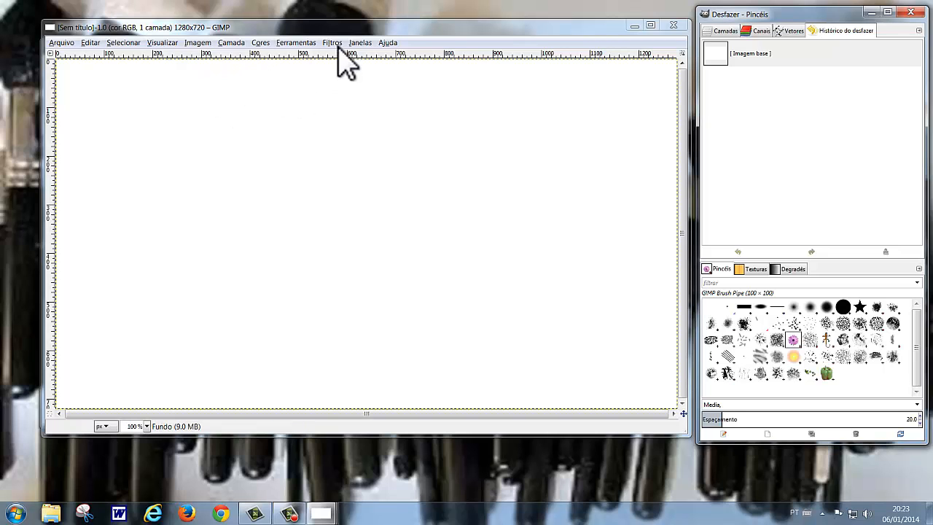
{"action": "left_click_drag", "start_coordinate": [347, 27], "coordinate": [486, 30]}
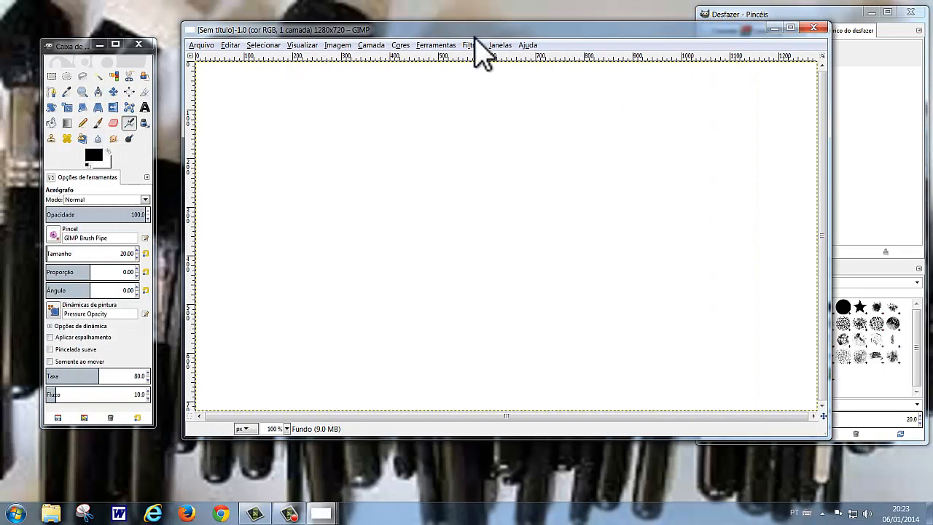
Step: Activate the Paintbrush tool and set the flower brush size to 99
{"action": "left_click", "coordinate": [99, 122]}
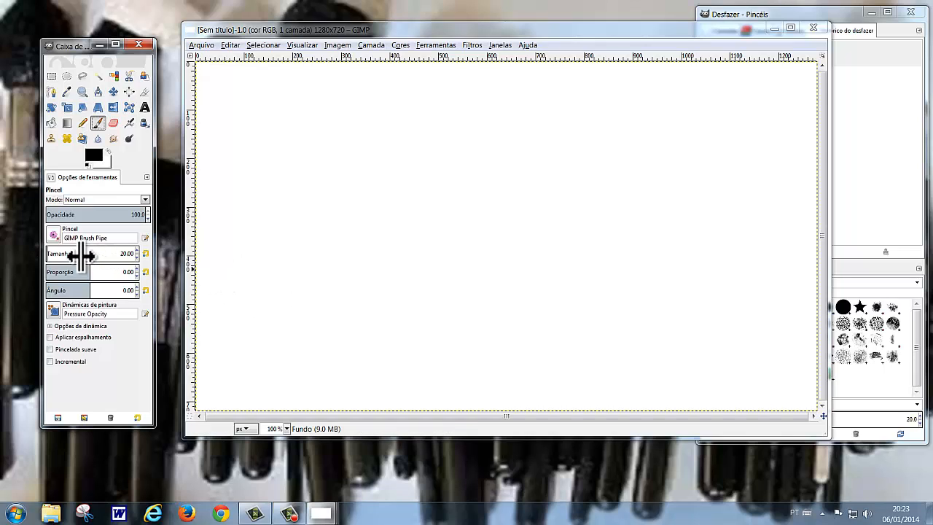
{"action": "left_click", "coordinate": [137, 257]}
{"action": "left_click", "coordinate": [138, 250]}
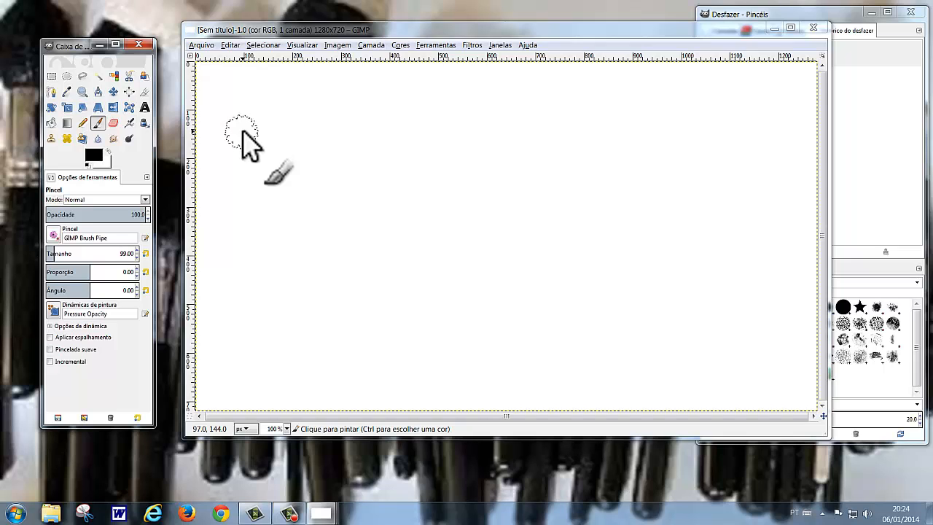
Step: Paint a continuous horizontal strip of flowers near the top of the canvas and a row of spaced single flowers beneath it
{"action": "left_click_drag", "start_coordinate": [243, 133], "coordinate": [772, 138]}
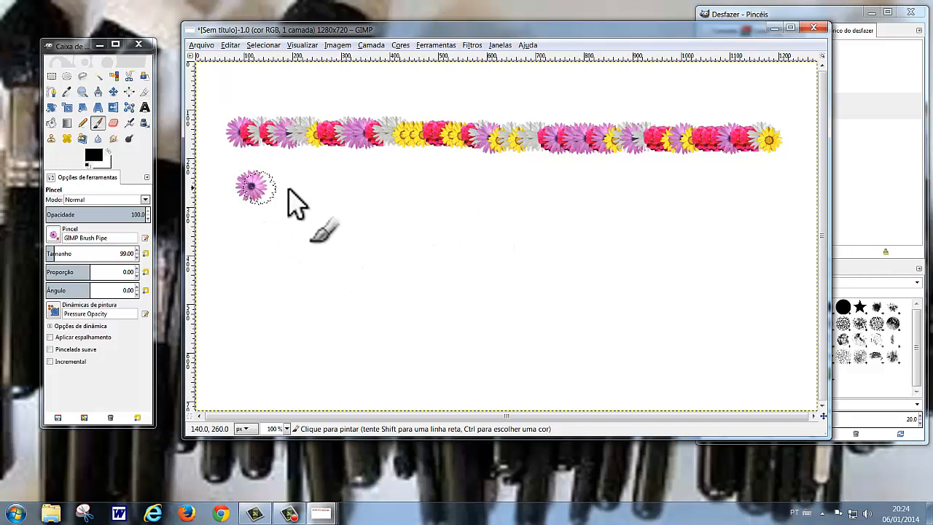
{"action": "left_click", "coordinate": [319, 191]}
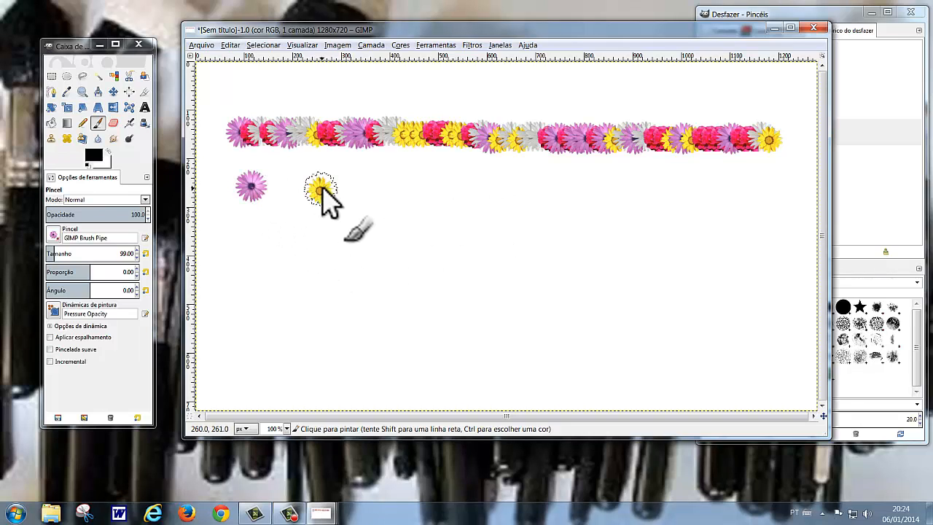
{"action": "left_click", "coordinate": [408, 192]}
{"action": "left_click", "coordinate": [488, 192]}
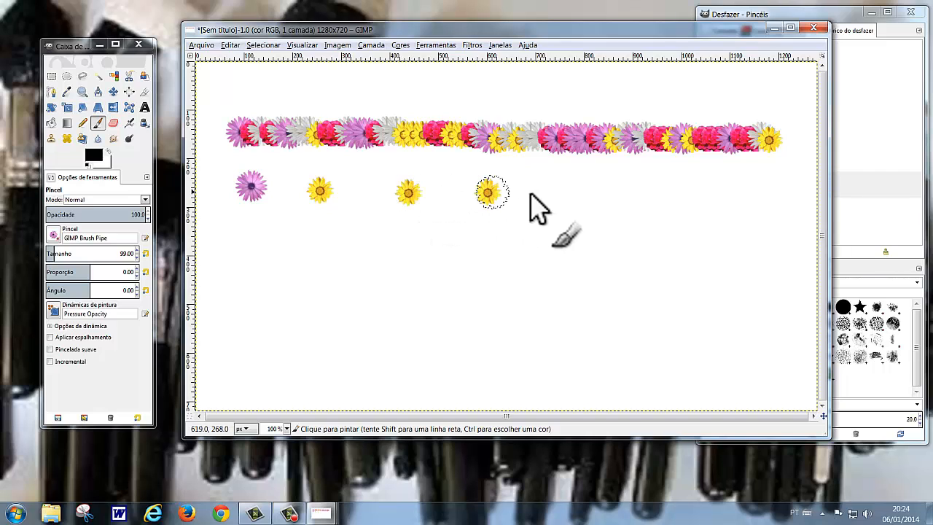
{"action": "left_click", "coordinate": [562, 195]}
{"action": "left_click", "coordinate": [669, 202]}
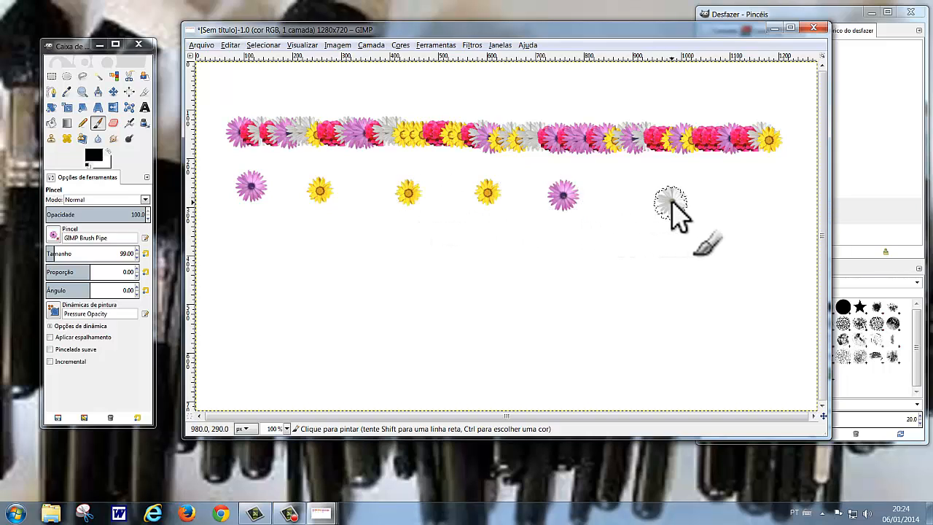
Step: Stamp more single flowers in two loosely spaced rows across the lower half of the canvas
{"action": "left_click", "coordinate": [257, 284]}
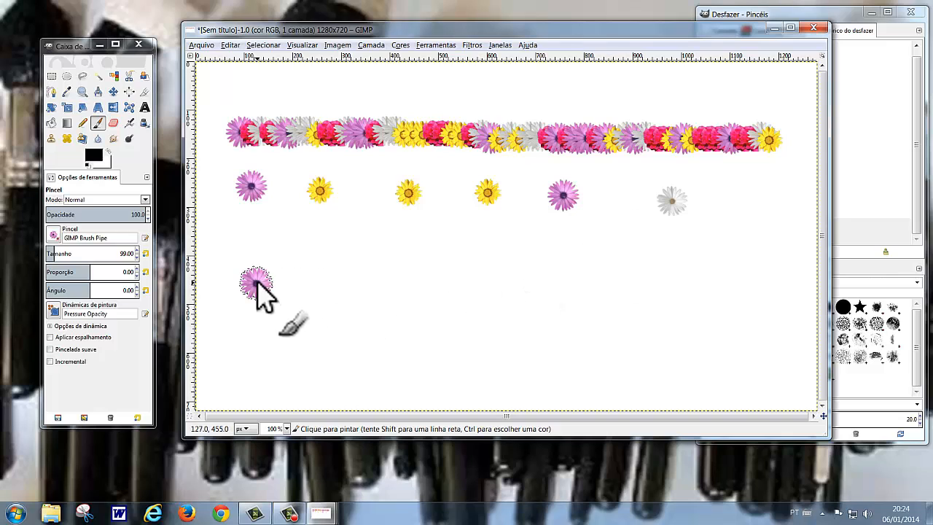
{"action": "left_click", "coordinate": [346, 282]}
{"action": "left_click", "coordinate": [438, 281]}
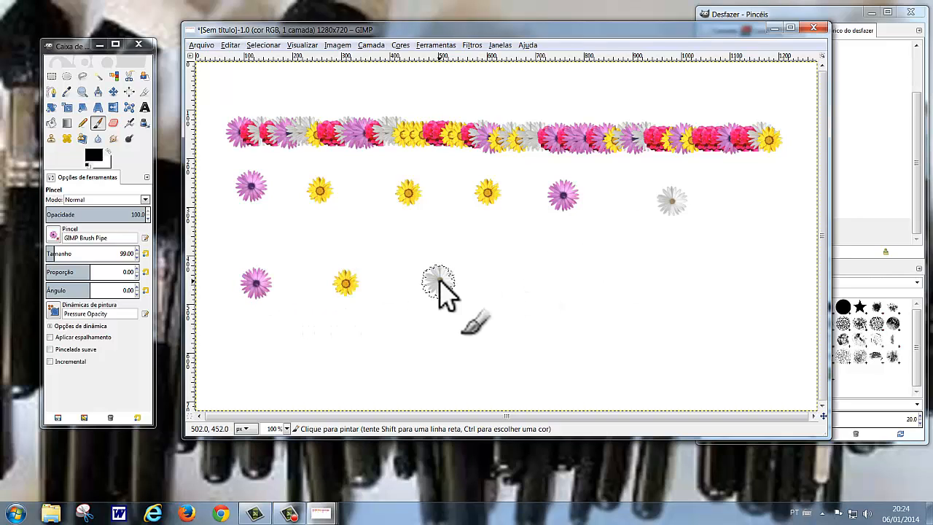
{"action": "left_click", "coordinate": [556, 283]}
{"action": "left_click", "coordinate": [655, 283]}
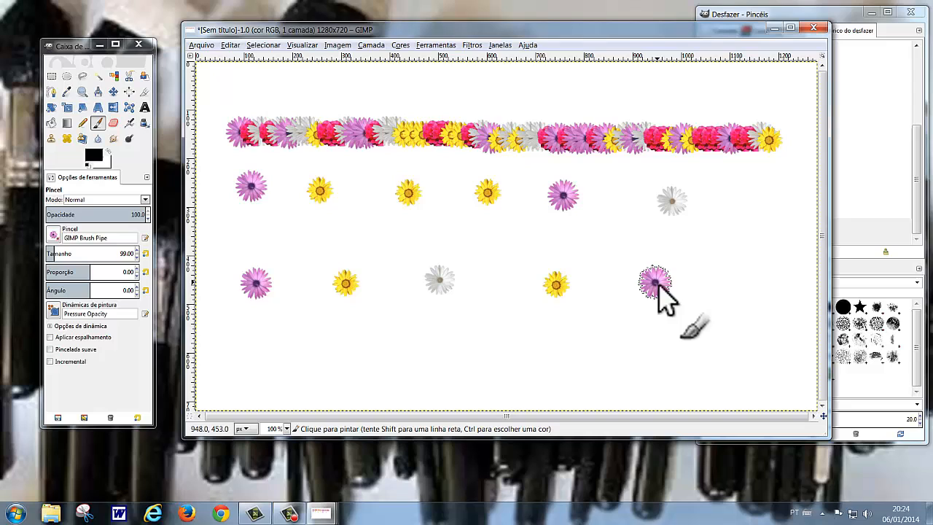
{"action": "left_click", "coordinate": [653, 334]}
{"action": "left_click", "coordinate": [485, 347]}
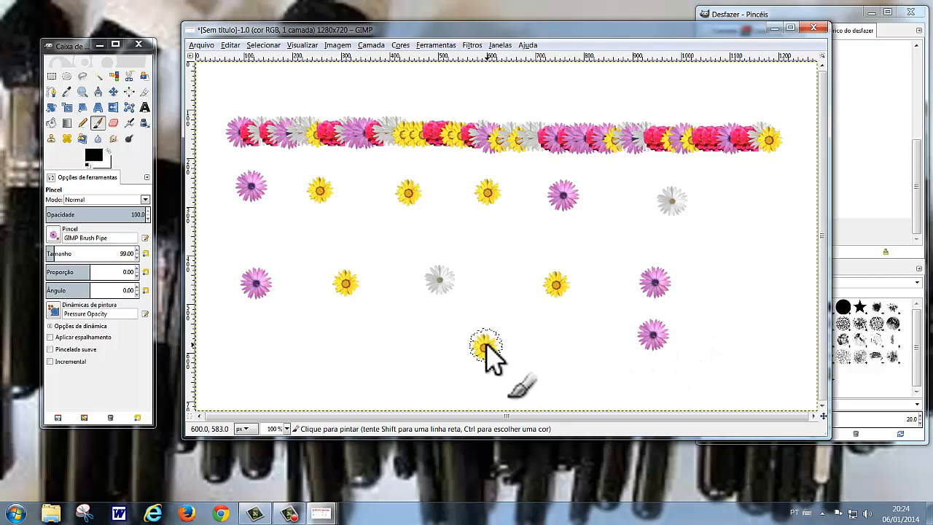
{"action": "left_click", "coordinate": [386, 336]}
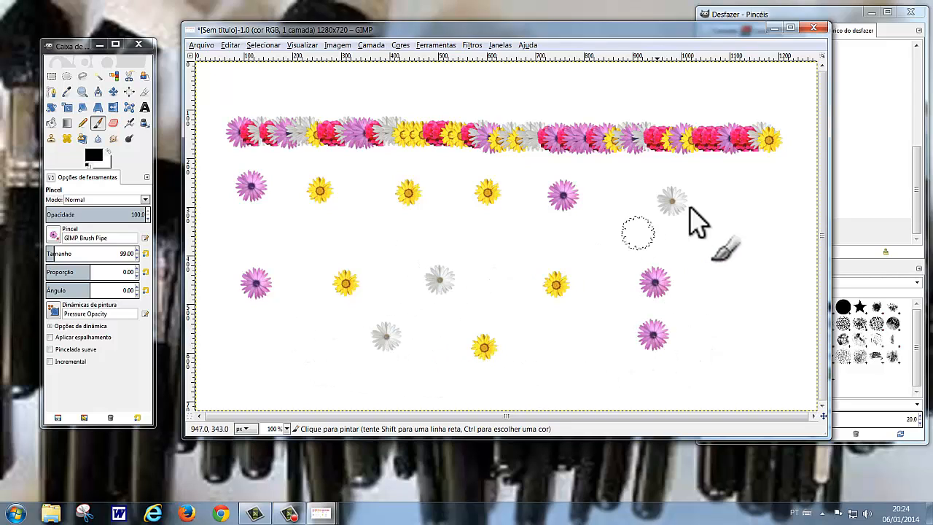
Step: Revert all the flower strokes by returning the undo history to the base image
{"action": "left_click", "coordinate": [786, 22]}
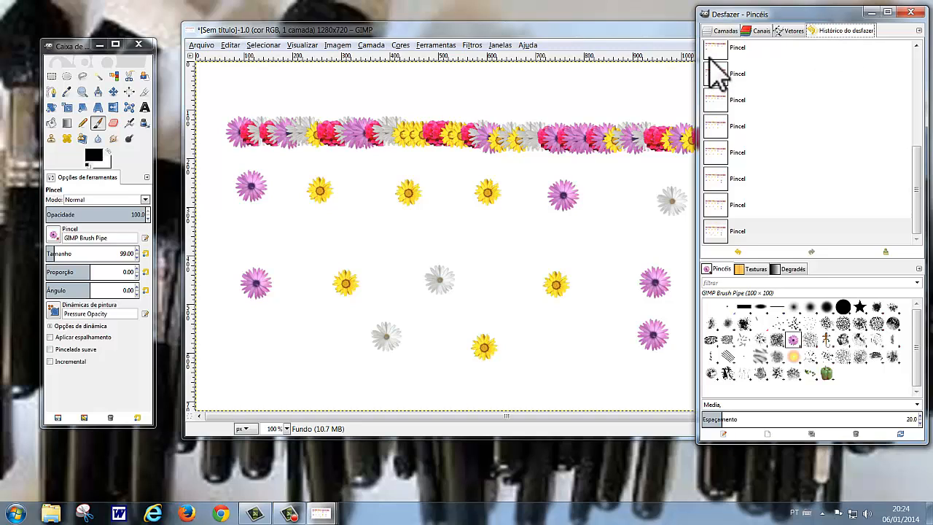
{"action": "left_click_drag", "start_coordinate": [918, 164], "coordinate": [927, 72]}
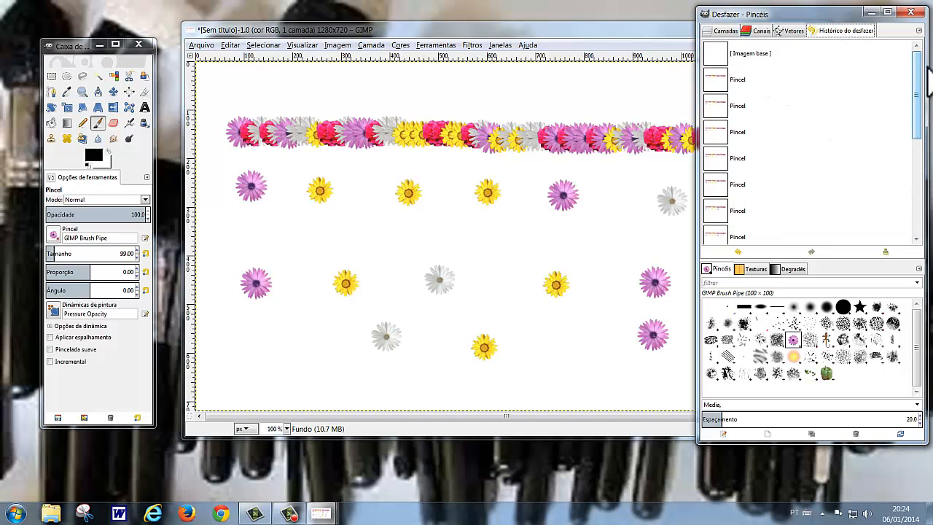
{"action": "left_click", "coordinate": [708, 53]}
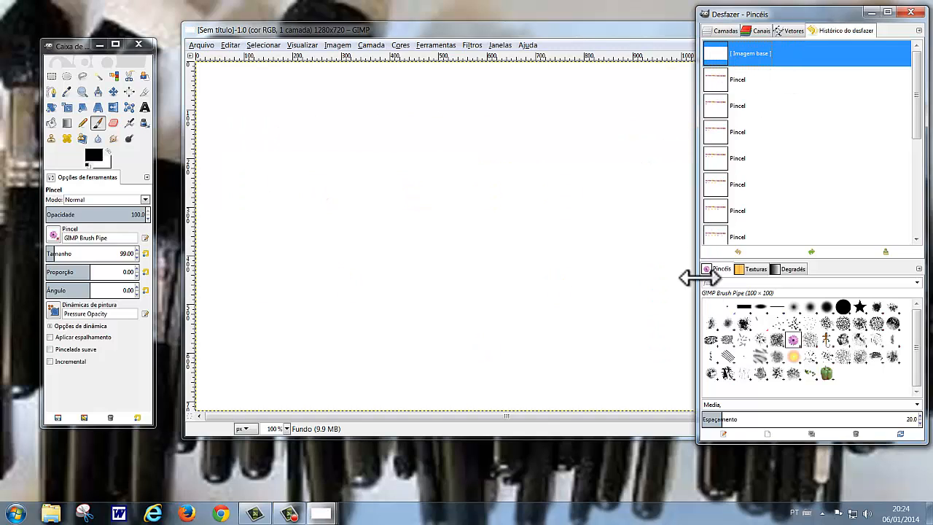
Step: Narrow the undo history and brushes dock and move the image window until the full canvas width is uncovered
{"action": "mouse_move", "coordinate": [698, 253]}
{"action": "left_mouse_down"}
{"action": "mouse_move", "coordinate": [823, 246]}
{"action": "mouse_move", "coordinate": [787, 251]}
{"action": "left_mouse_up"}
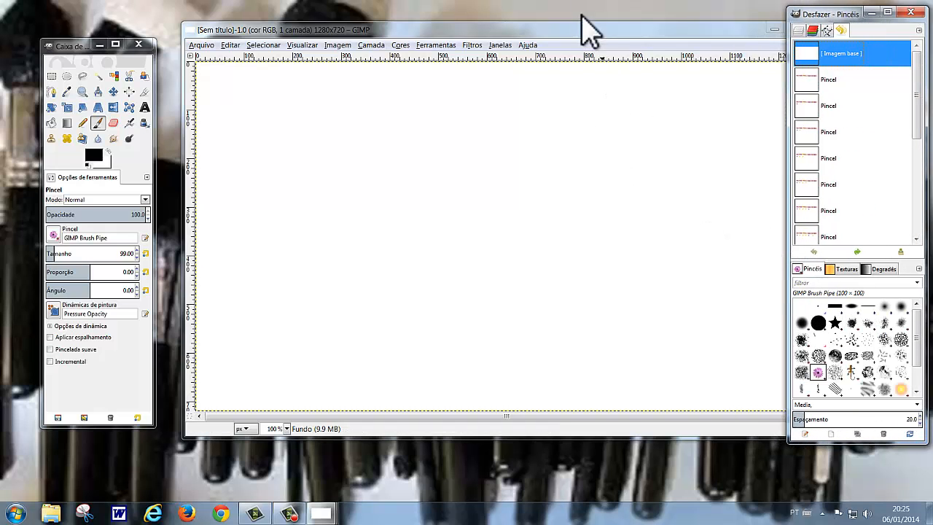
{"action": "left_click_drag", "start_coordinate": [594, 31], "coordinate": [558, 31]}
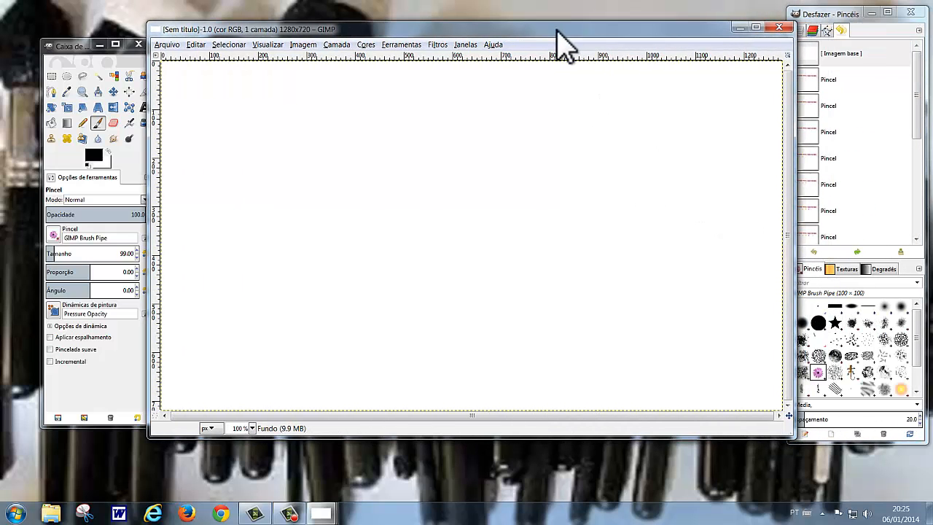
{"action": "left_click_drag", "start_coordinate": [589, 27], "coordinate": [574, 31]}
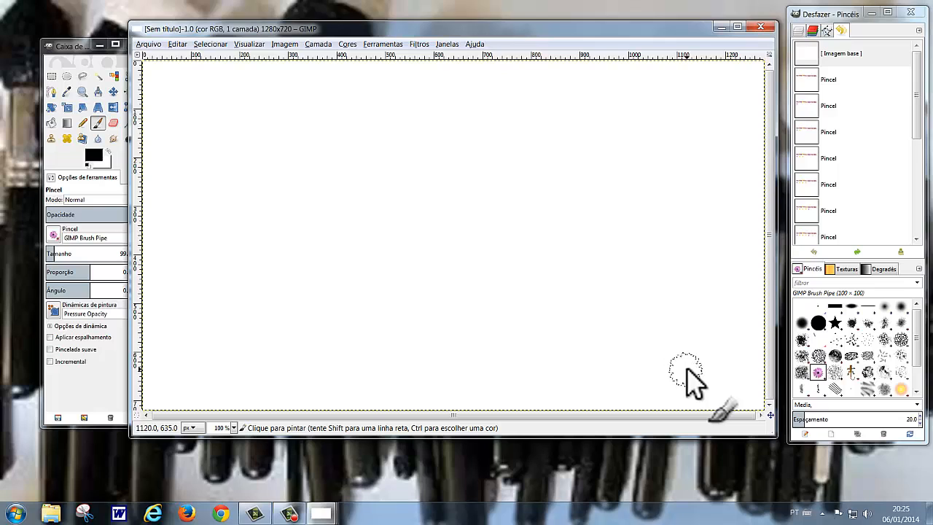
Step: Choose the Lagartos lizard brush and set its size to 223
{"action": "left_click", "coordinate": [851, 372]}
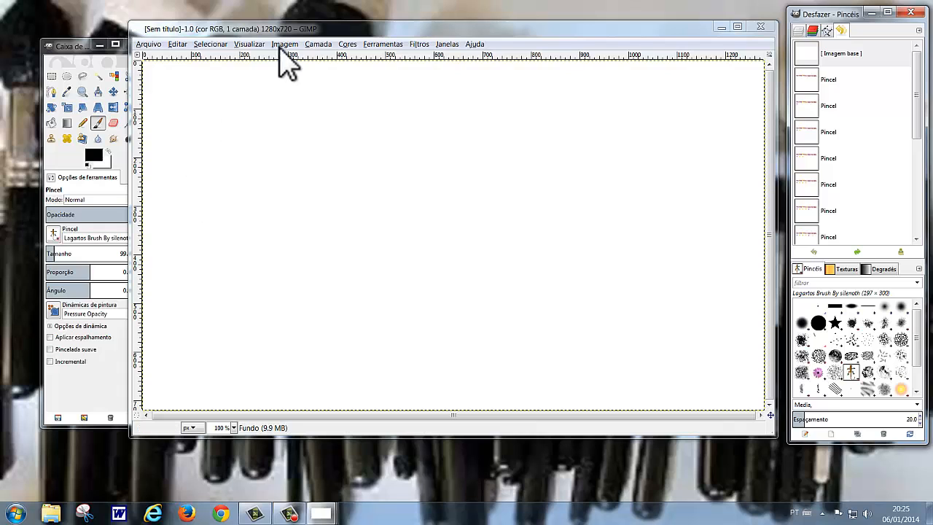
{"action": "left_click_drag", "start_coordinate": [297, 28], "coordinate": [327, 29]}
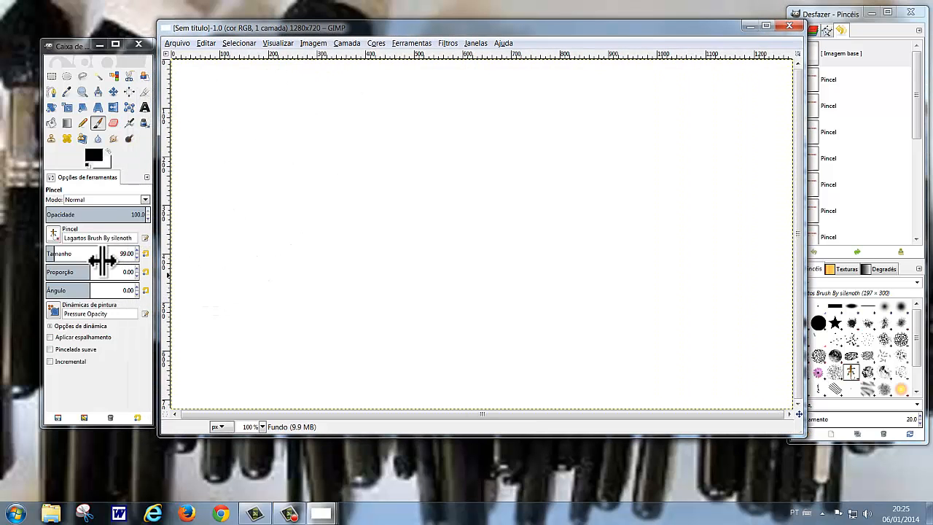
{"action": "left_click", "coordinate": [138, 250]}
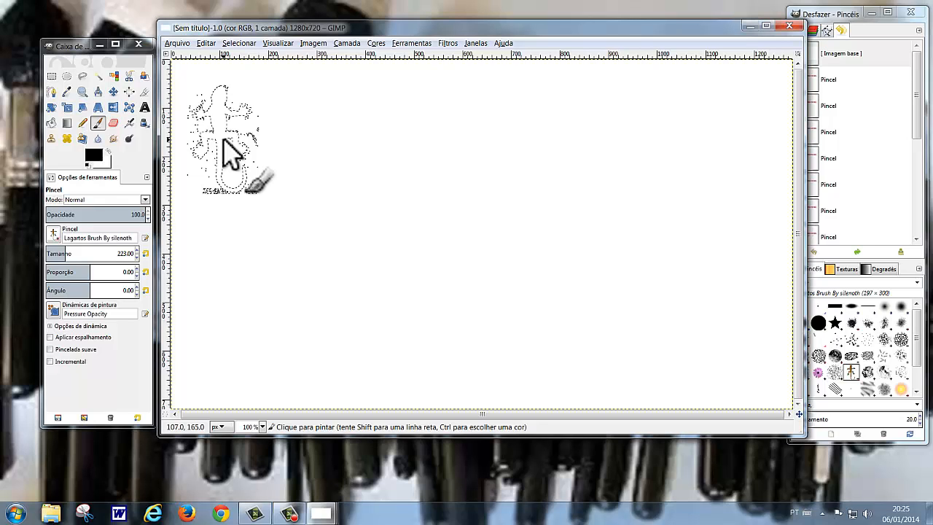
Step: Paint a continuous horizontal strip of overlapping lizards across the upper canvas, and revert the image to its base state
{"action": "mouse_move", "coordinate": [226, 139]}
{"action": "left_mouse_down"}
{"action": "mouse_move", "coordinate": [596, 171]}
{"action": "mouse_move", "coordinate": [755, 159]}
{"action": "left_mouse_up"}
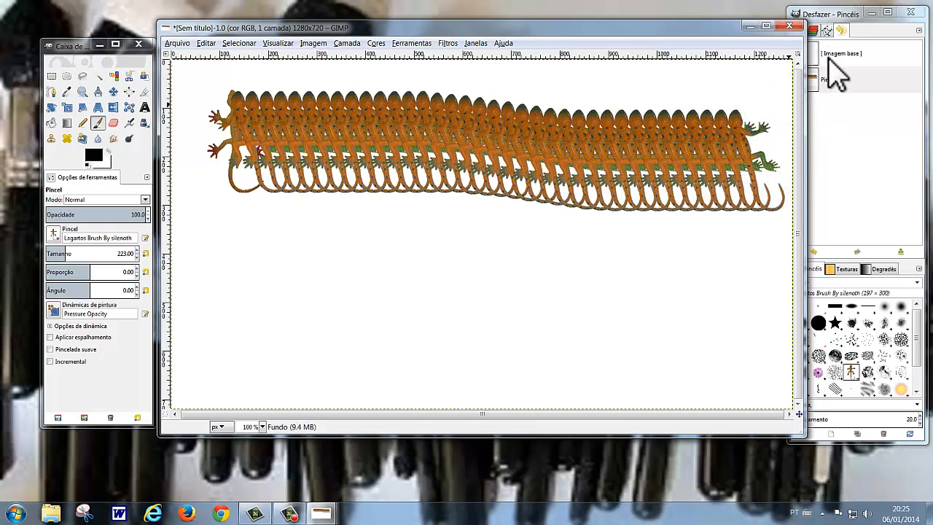
{"action": "left_click", "coordinate": [832, 16]}
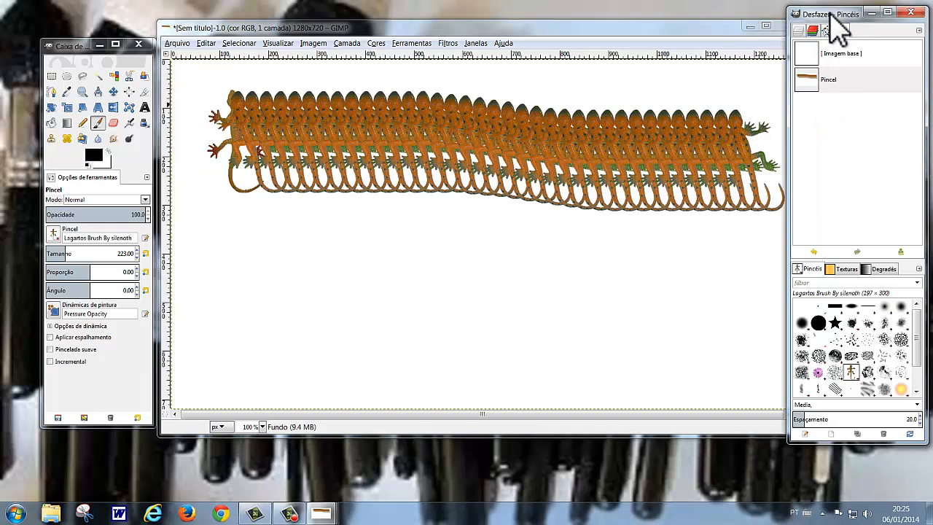
{"action": "left_click", "coordinate": [806, 51]}
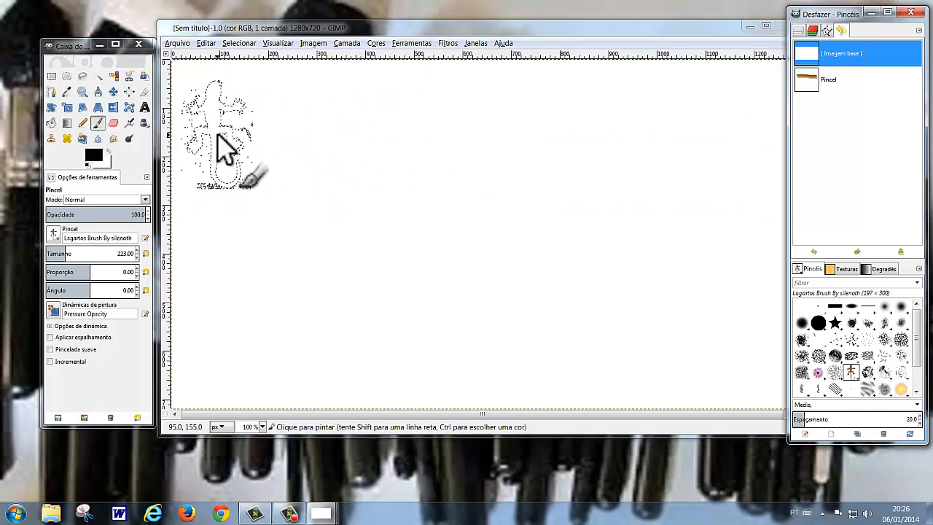
Step: Stamp five separate lizards in a spaced row across the upper half of the canvas
{"action": "left_click", "coordinate": [218, 135]}
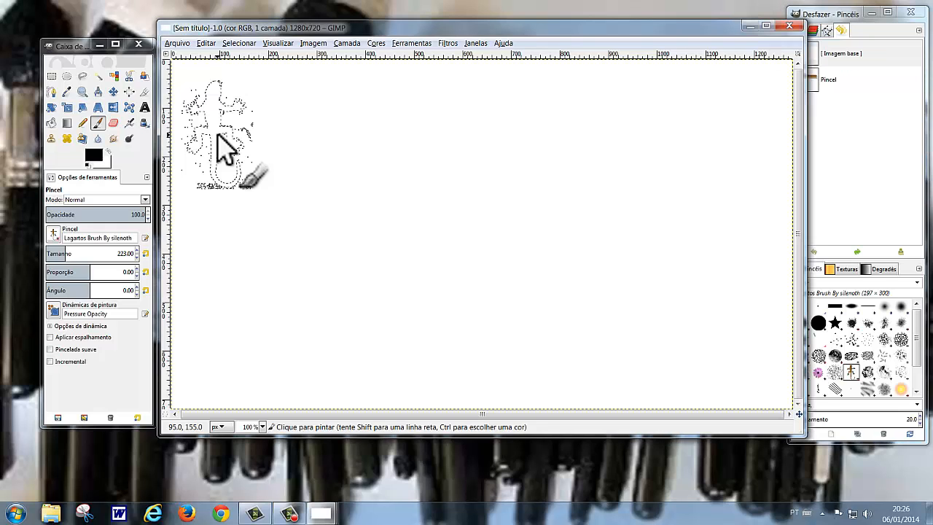
{"action": "left_click", "coordinate": [232, 136]}
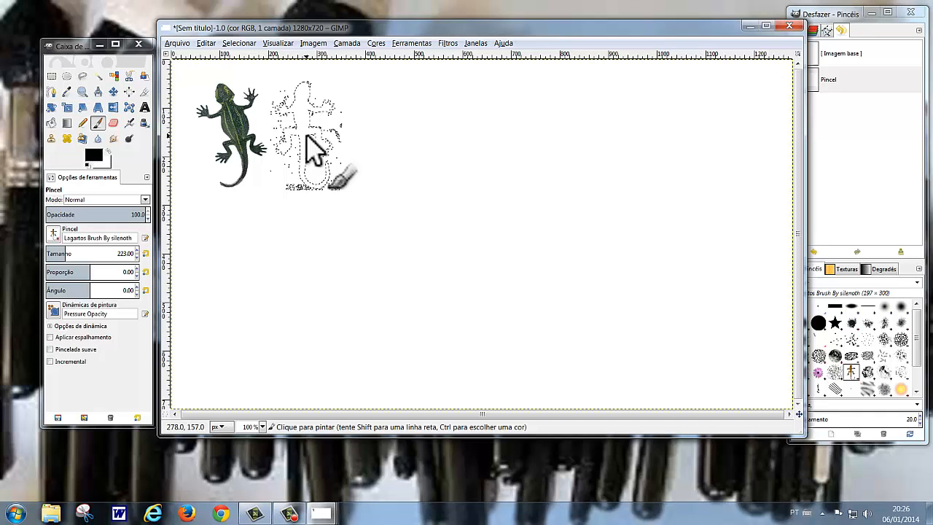
{"action": "left_click", "coordinate": [309, 157]}
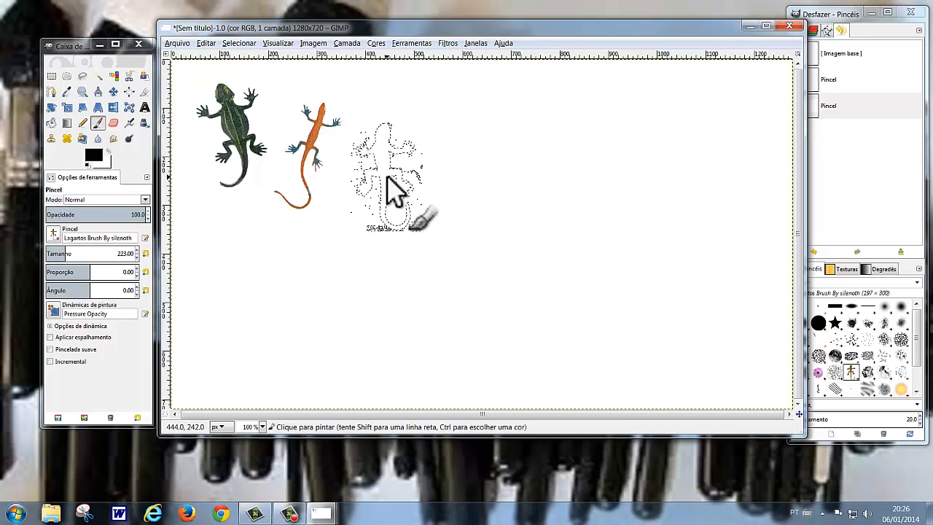
{"action": "left_click", "coordinate": [393, 152]}
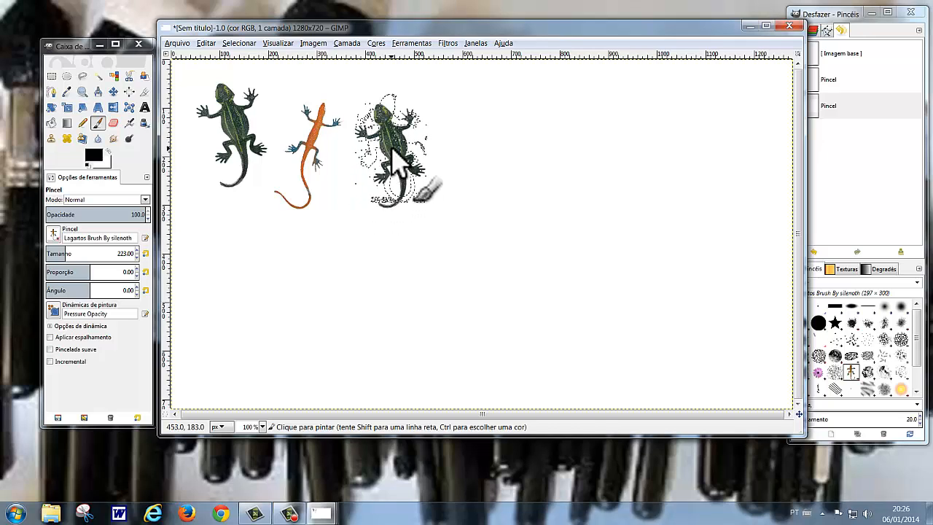
{"action": "left_click", "coordinate": [394, 152]}
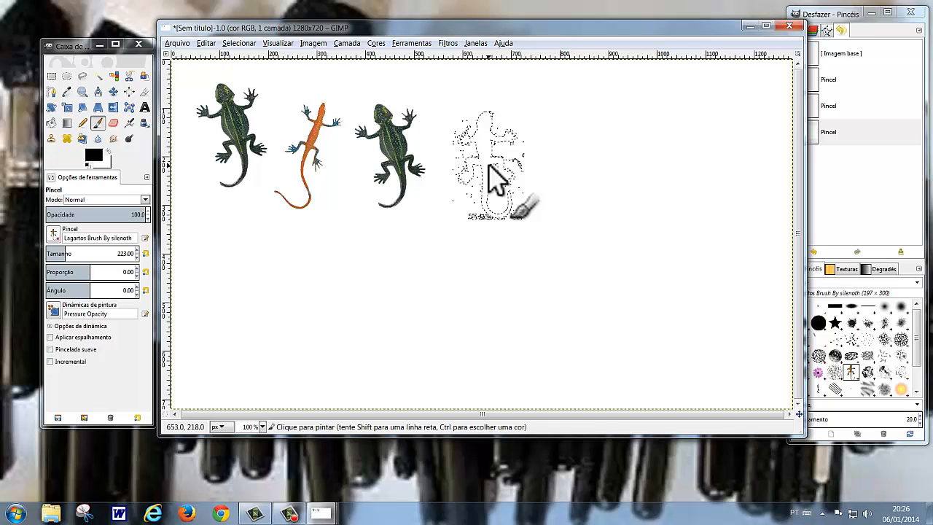
{"action": "left_click_drag", "start_coordinate": [490, 168], "coordinate": [501, 179]}
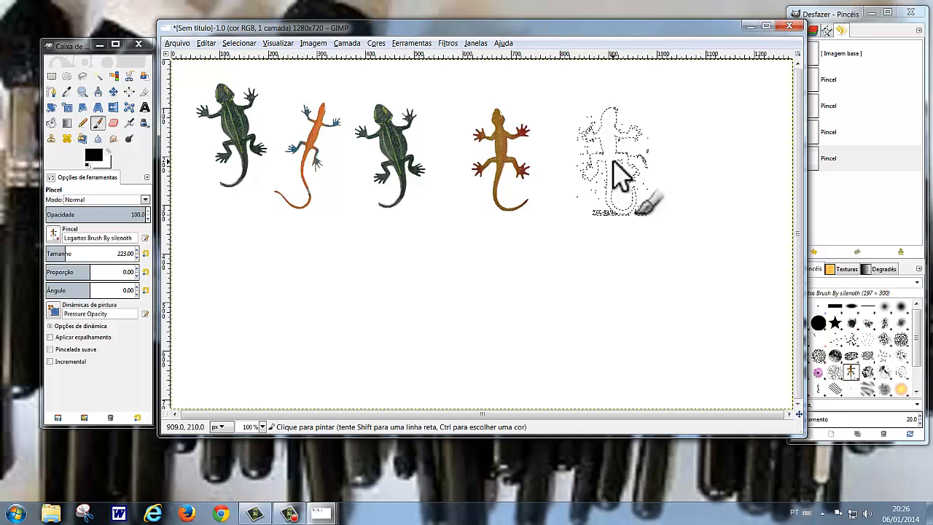
{"action": "left_click", "coordinate": [633, 183]}
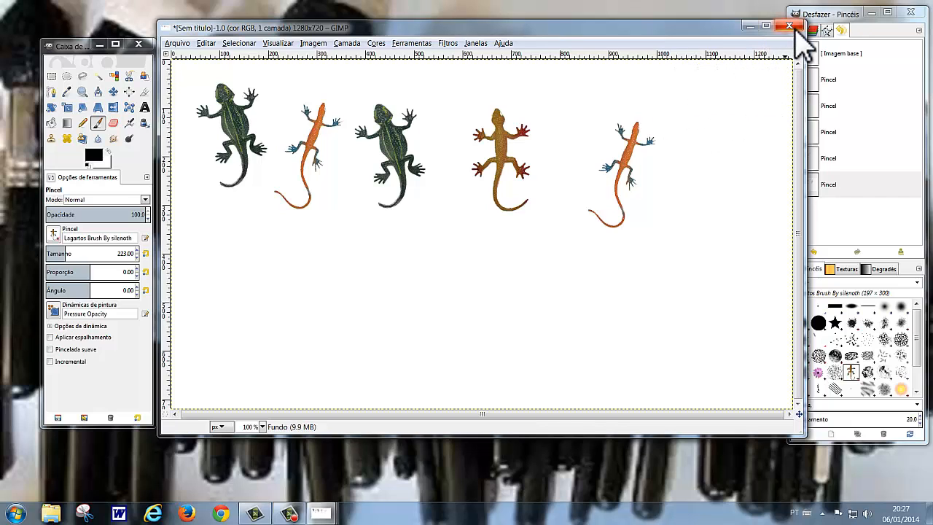
{"action": "left_click_drag", "start_coordinate": [729, 28], "coordinate": [697, 31]}
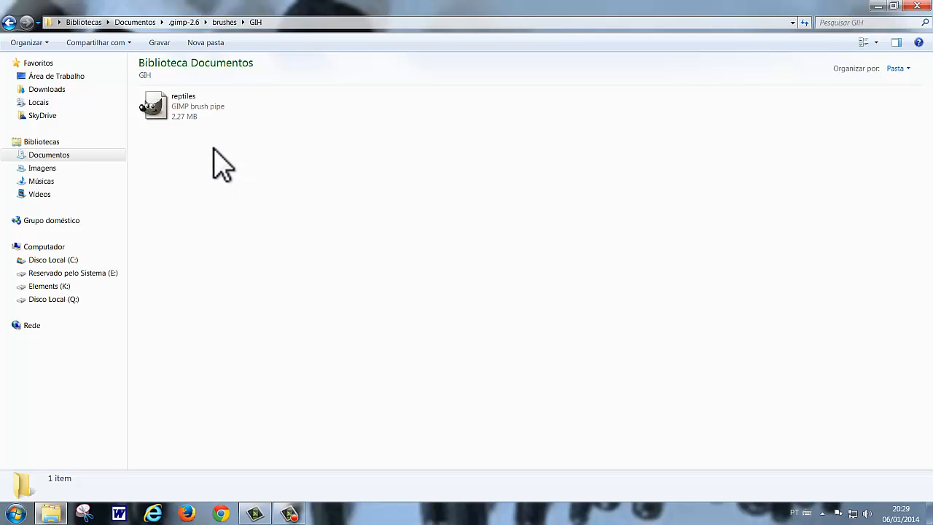
Step: Open the reptiles brush pipe file from the GIH folder in GIMP and close the folder window behind it
{"action": "left_click", "coordinate": [154, 115]}
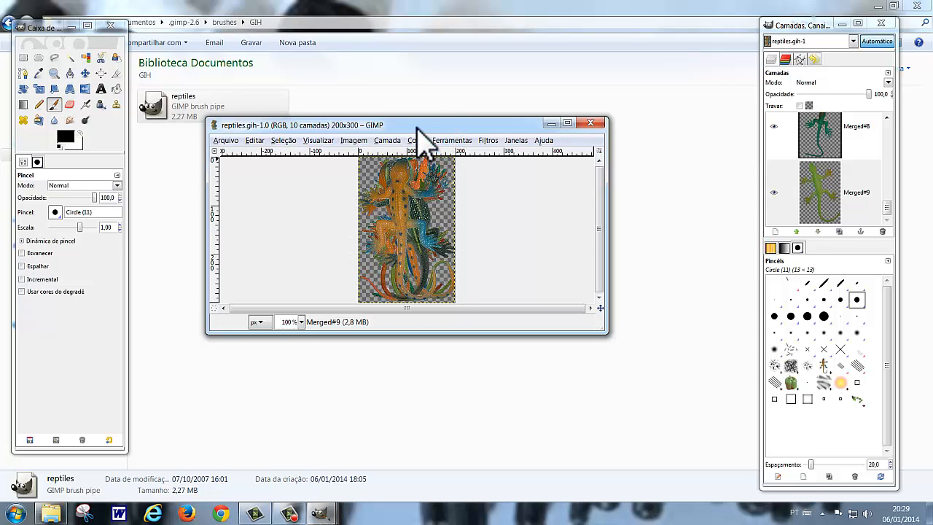
{"action": "left_click_drag", "start_coordinate": [416, 127], "coordinate": [407, 81]}
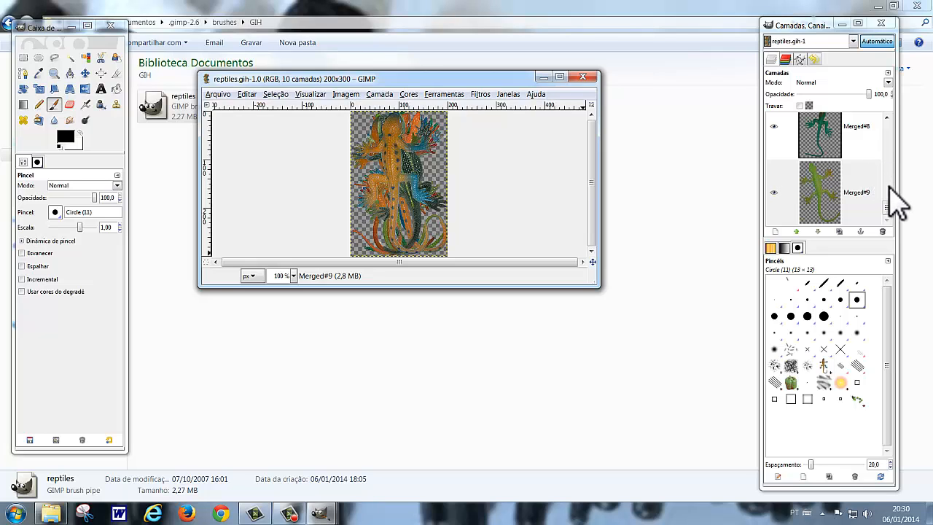
{"action": "mouse_move", "coordinate": [886, 205]}
{"action": "left_mouse_down"}
{"action": "mouse_move", "coordinate": [892, 124]}
{"action": "mouse_move", "coordinate": [887, 212]}
{"action": "left_mouse_up"}
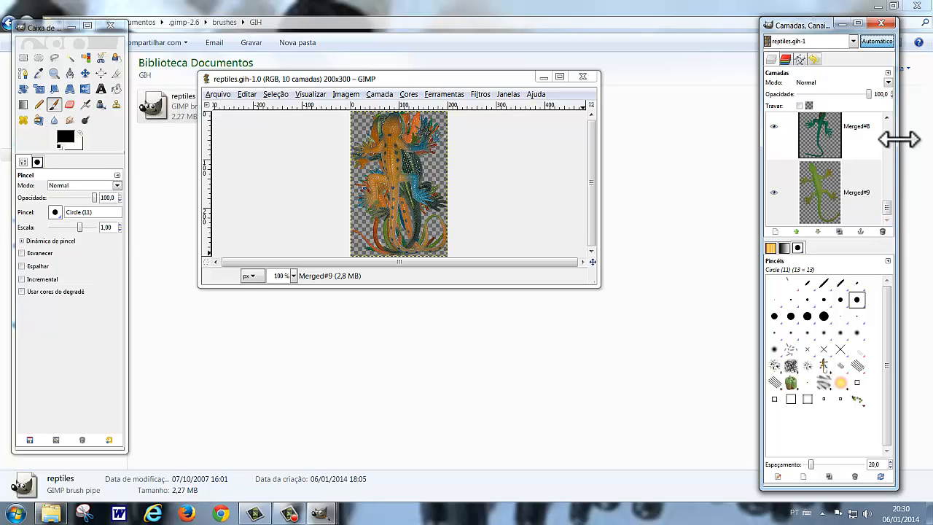
{"action": "left_click", "coordinate": [917, 5]}
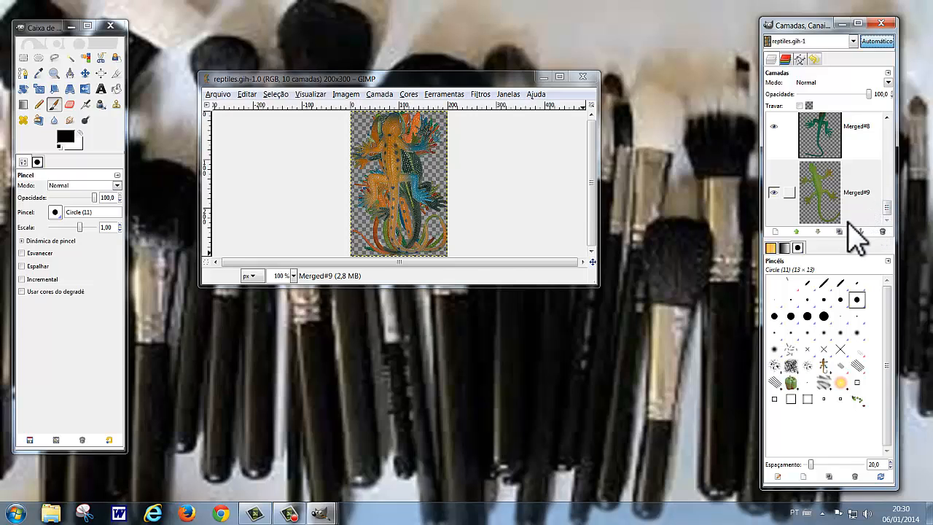
Step: Hide the layers Merged, Merged#1, Merged#2 and Merged#3 of the reptiles image
{"action": "left_click_drag", "start_coordinate": [887, 218], "coordinate": [897, 138]}
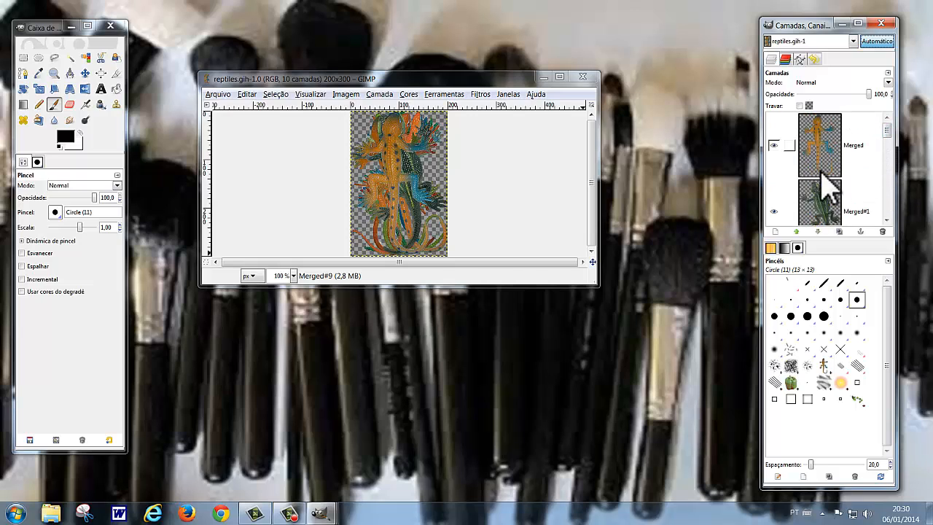
{"action": "left_click", "coordinate": [774, 145]}
{"action": "left_click", "coordinate": [772, 212]}
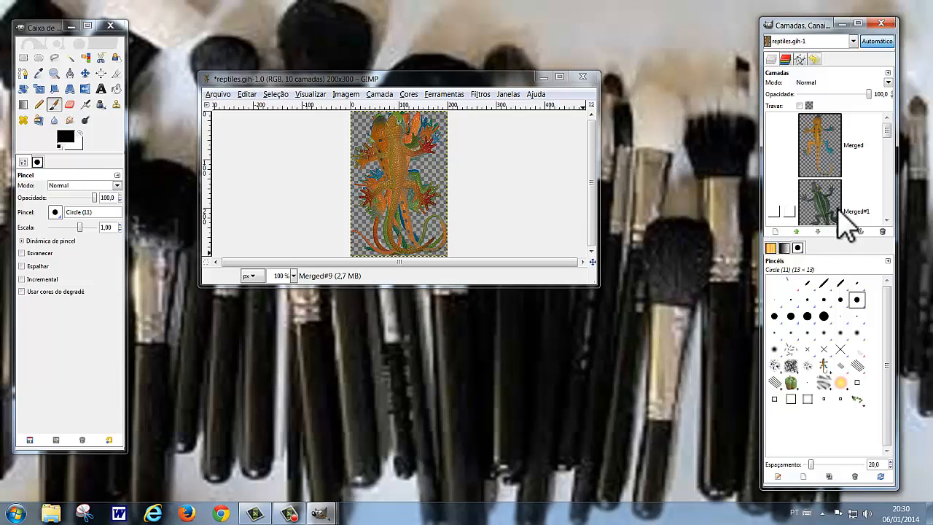
{"action": "left_click_drag", "start_coordinate": [884, 134], "coordinate": [889, 152]}
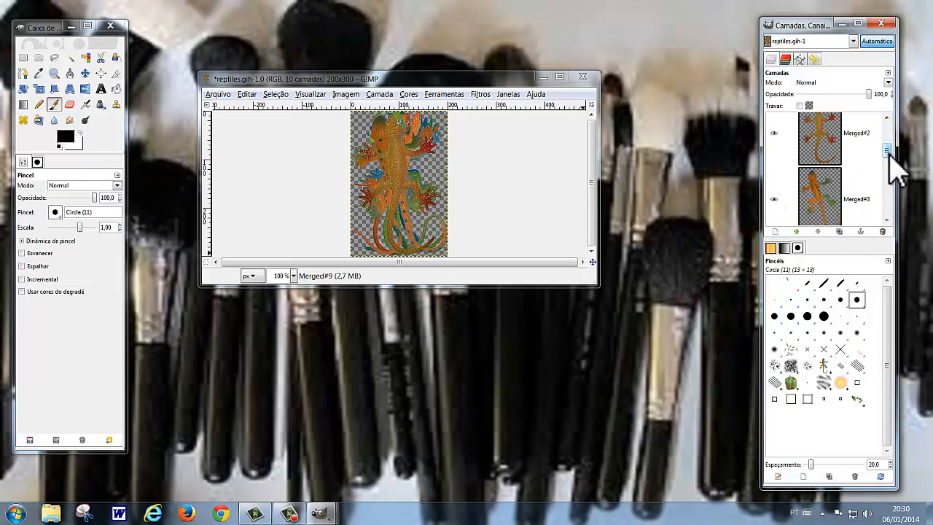
{"action": "left_click", "coordinate": [775, 133]}
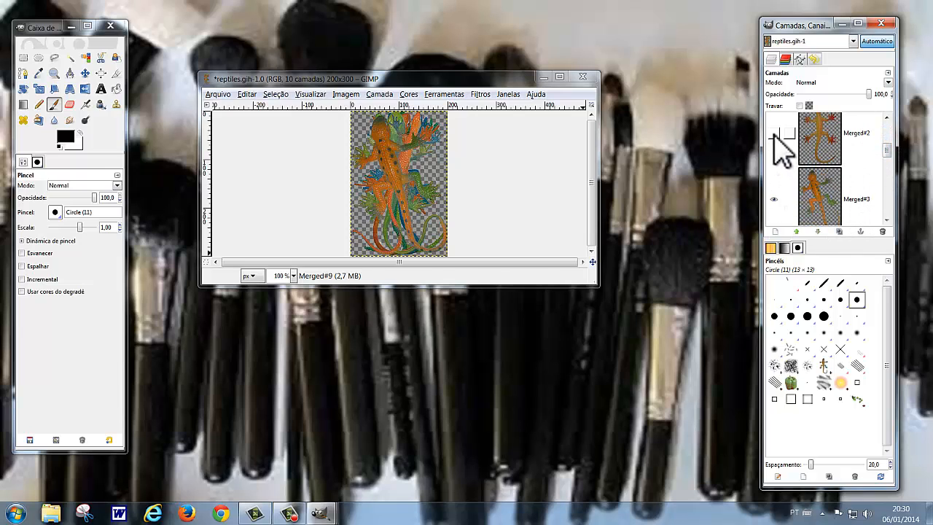
{"action": "left_click", "coordinate": [773, 199]}
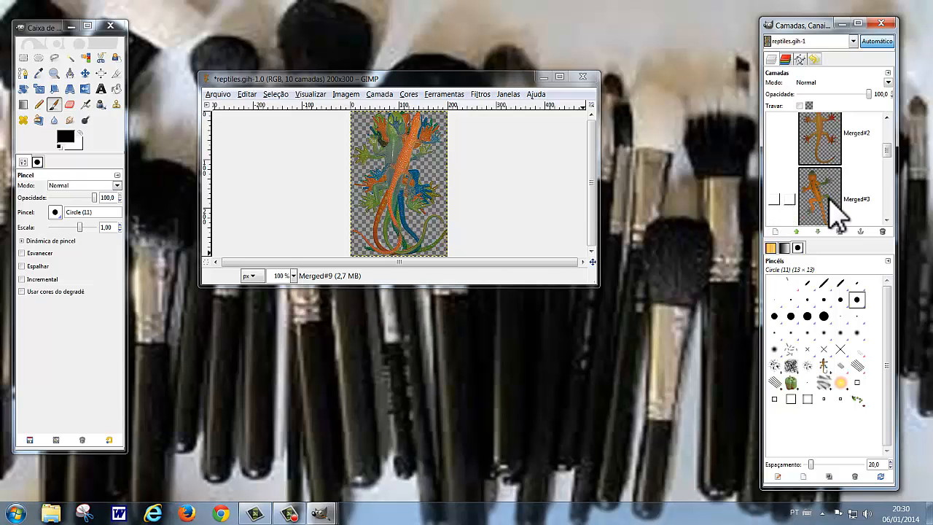
Step: Hide the layers Merged#4, Merged#5, Merged#6 and Merged#7 of the reptiles image
{"action": "left_click_drag", "start_coordinate": [888, 153], "coordinate": [891, 181]}
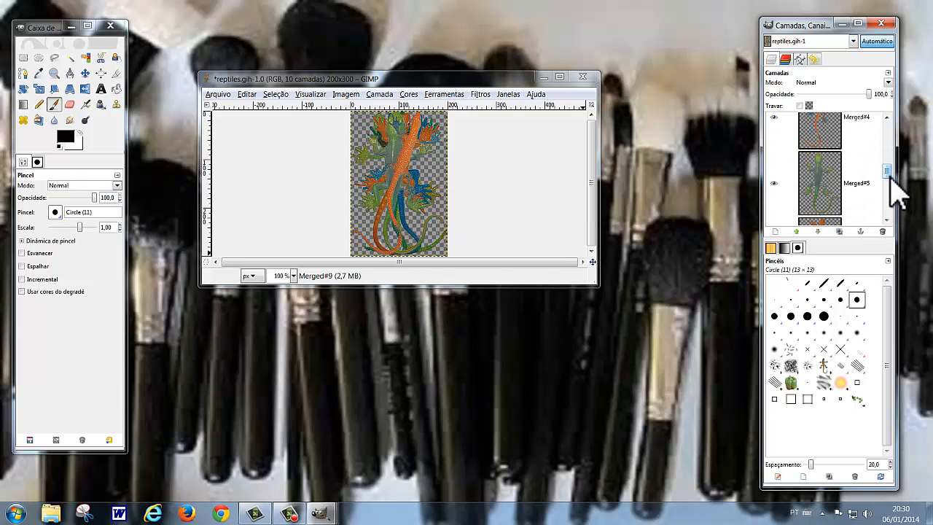
{"action": "left_click", "coordinate": [774, 118]}
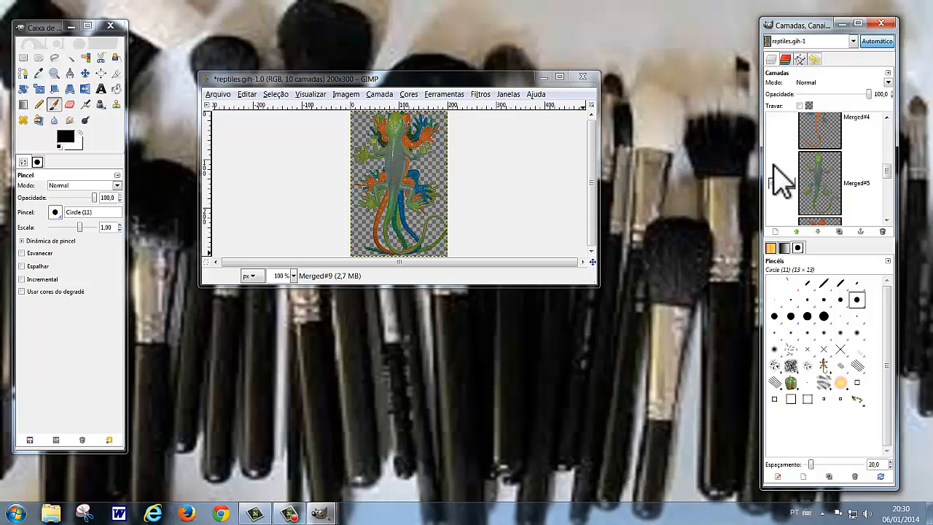
{"action": "left_click", "coordinate": [775, 183]}
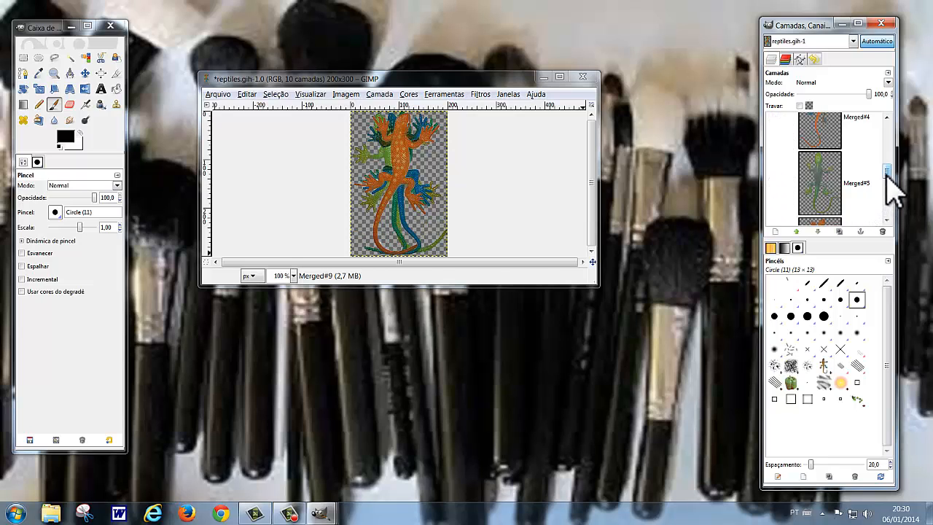
{"action": "left_click_drag", "start_coordinate": [888, 174], "coordinate": [888, 189]}
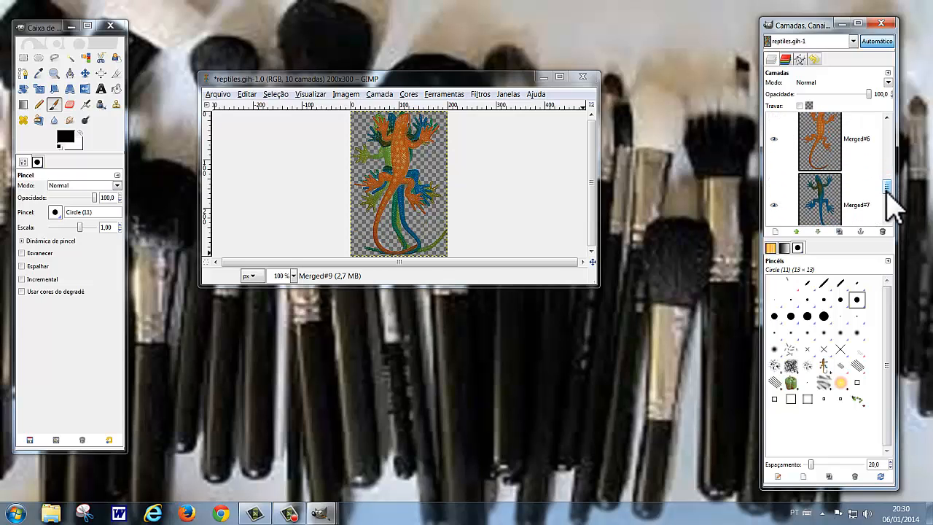
{"action": "left_click", "coordinate": [774, 139]}
{"action": "left_click", "coordinate": [774, 205]}
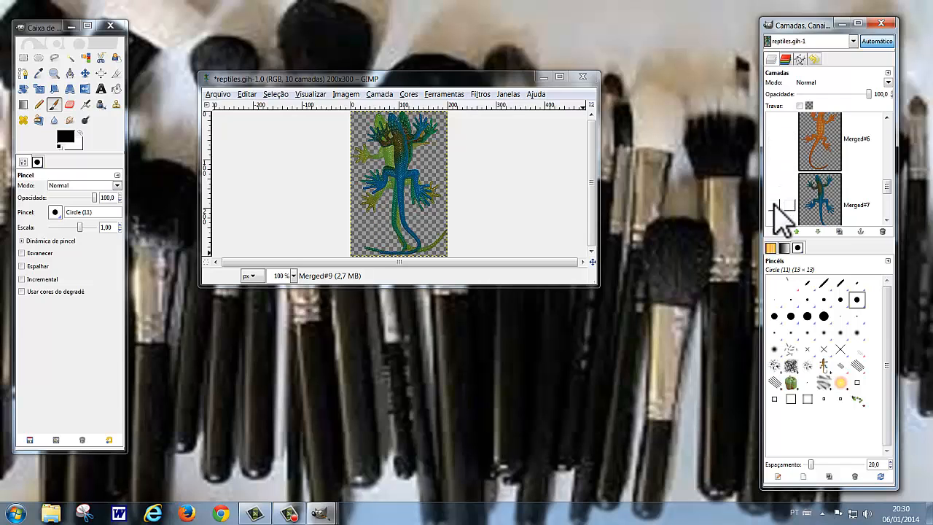
Step: Hide the layer Merged#8 so that only the green lizard on Merged#9 is left showing
{"action": "left_click_drag", "start_coordinate": [887, 186], "coordinate": [887, 194]}
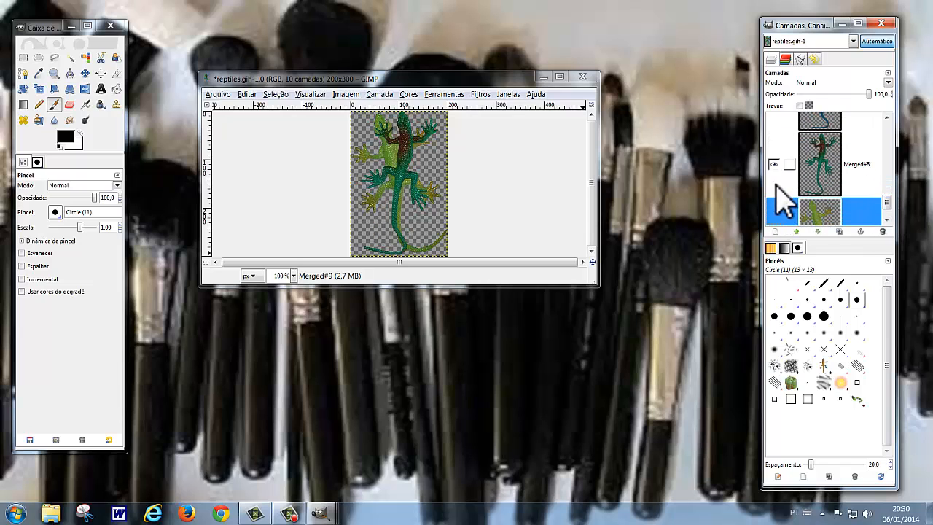
{"action": "left_click", "coordinate": [774, 170]}
{"action": "scroll", "coordinate": [889, 211], "scroll_direction": "down", "scroll_amount": 2}
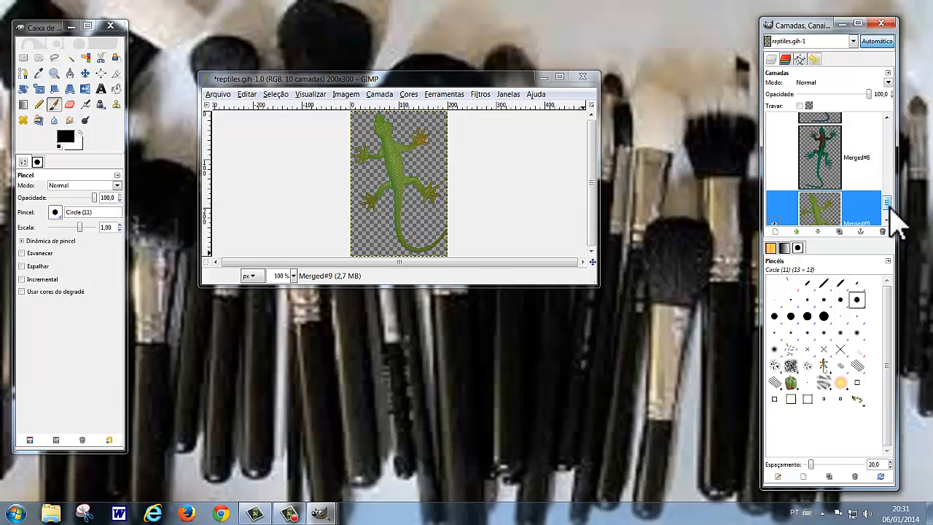
{"action": "scroll", "coordinate": [889, 208], "scroll_direction": "down", "scroll_amount": 1}
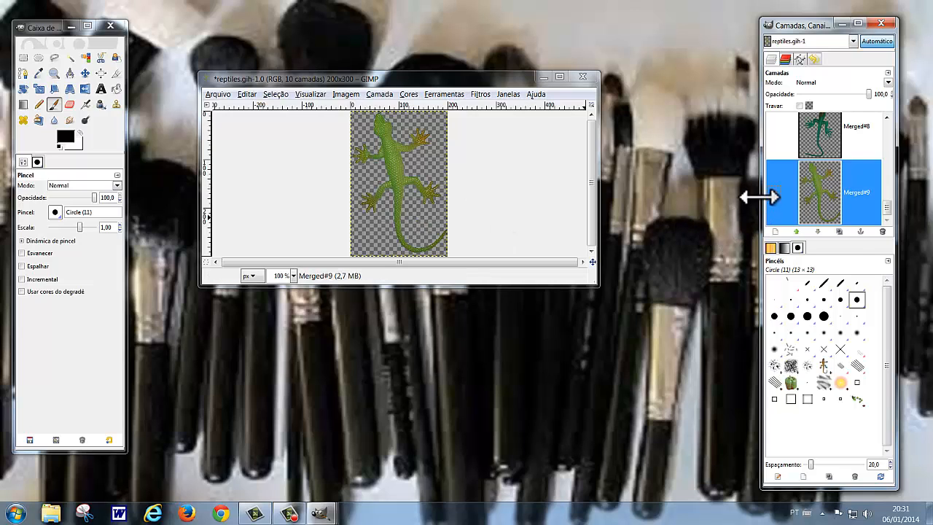
{"action": "scroll", "coordinate": [889, 211], "scroll_direction": "up", "scroll_amount": 3}
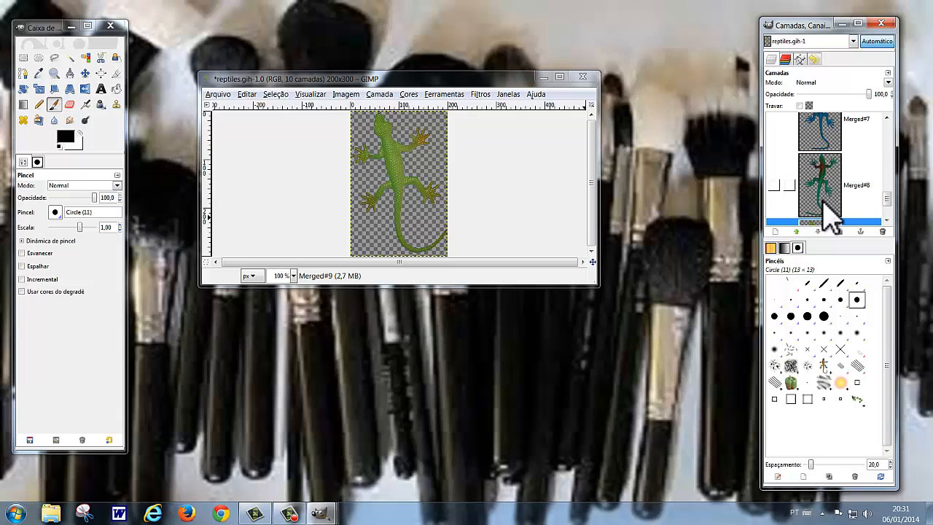
Step: Show the layer Merged#8, hide Merged#9 below it, and make Merged#8 the active layer of the reptiles image
{"action": "left_click", "coordinate": [773, 186]}
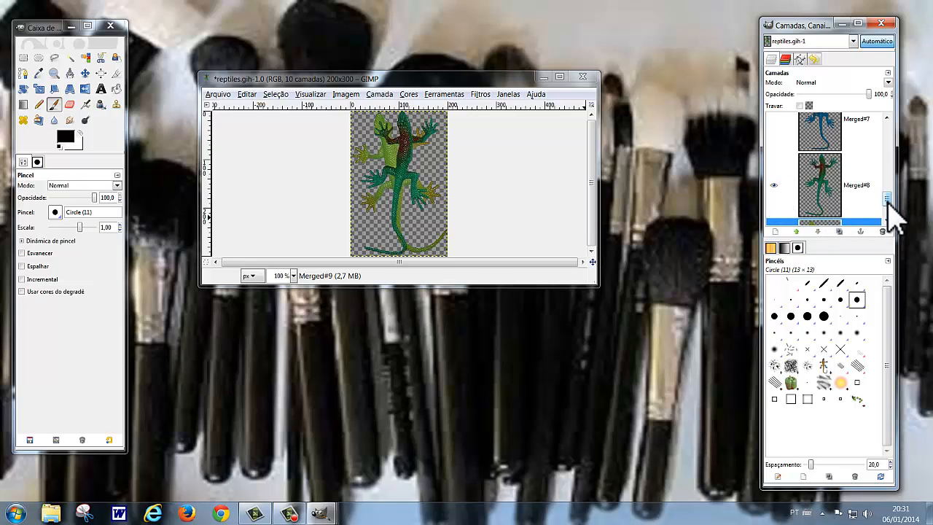
{"action": "scroll", "coordinate": [891, 215], "scroll_direction": "down", "scroll_amount": 3}
{"action": "left_click", "coordinate": [774, 192]}
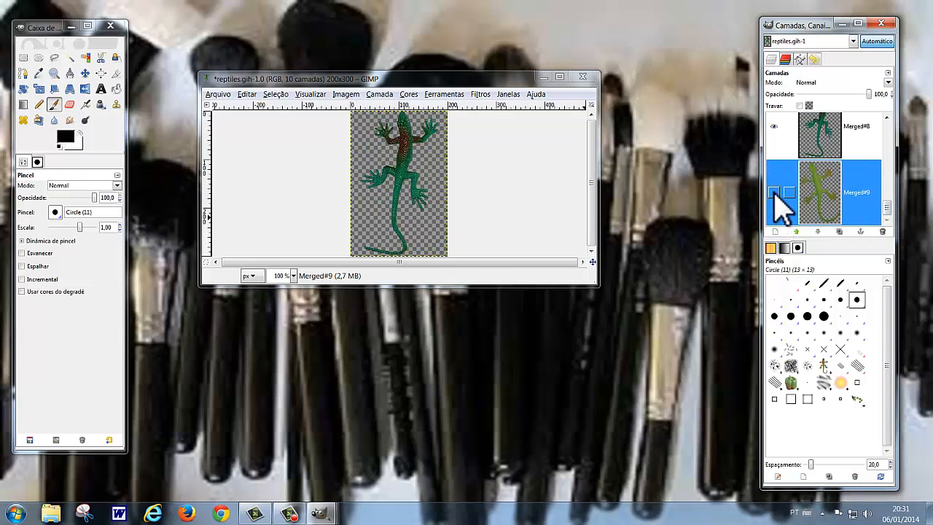
{"action": "left_click", "coordinate": [857, 132]}
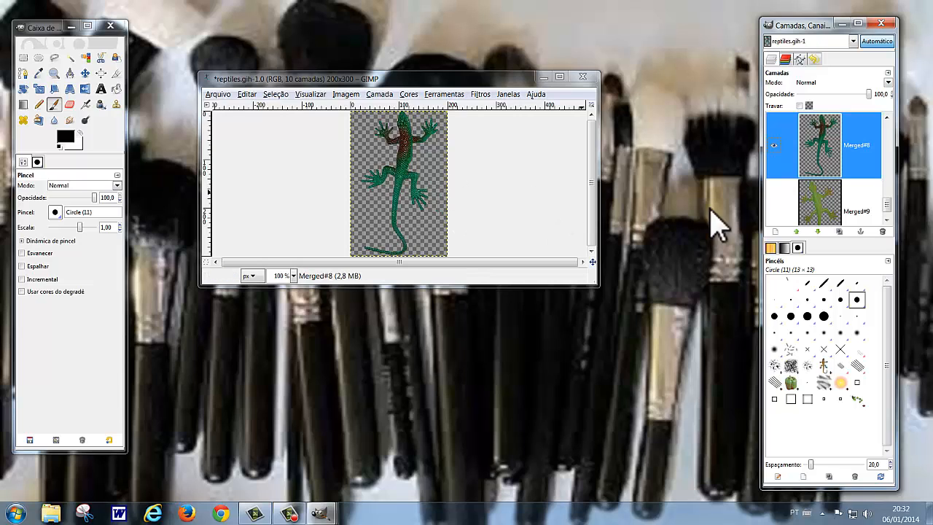
Step: Show the layer Merged#7, make it active, and hide Merged#8 so only the blue lizard is displayed
{"action": "scroll", "coordinate": [890, 207], "scroll_direction": "up", "scroll_amount": 1}
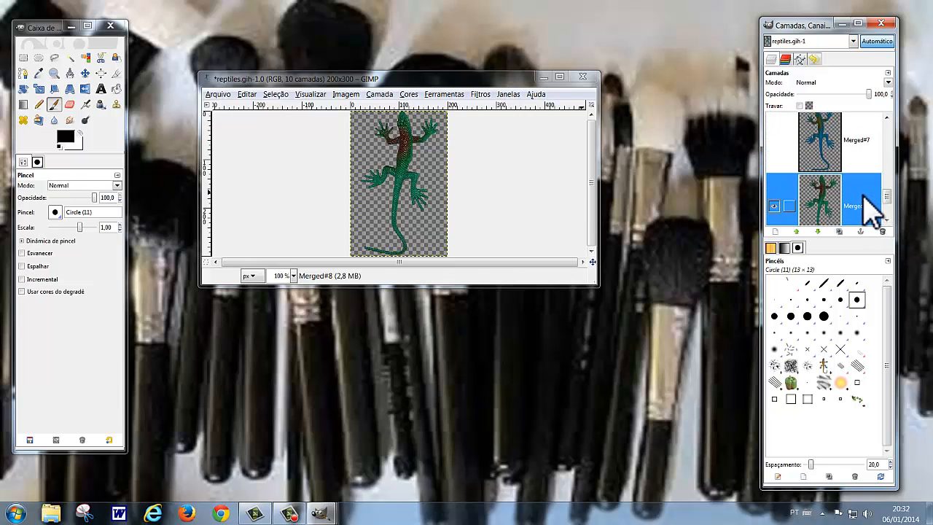
{"action": "left_click", "coordinate": [774, 140]}
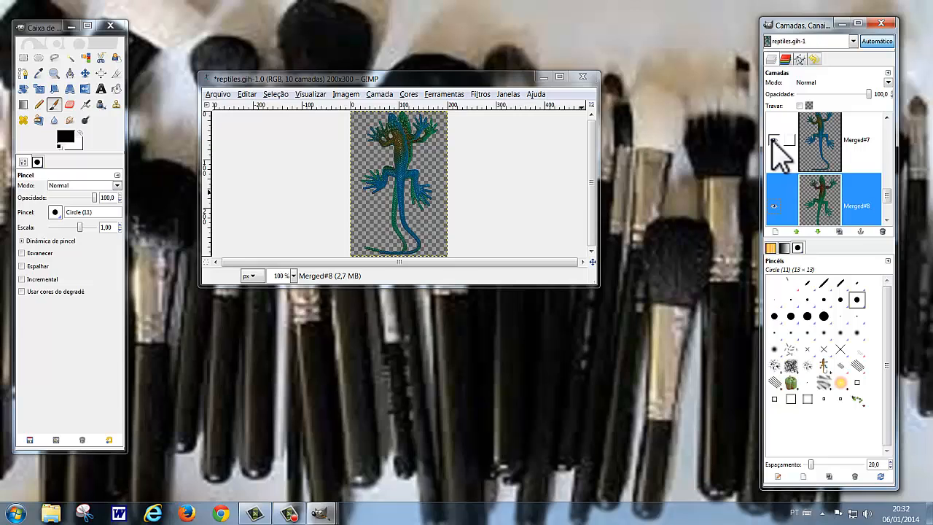
{"action": "left_click", "coordinate": [856, 150]}
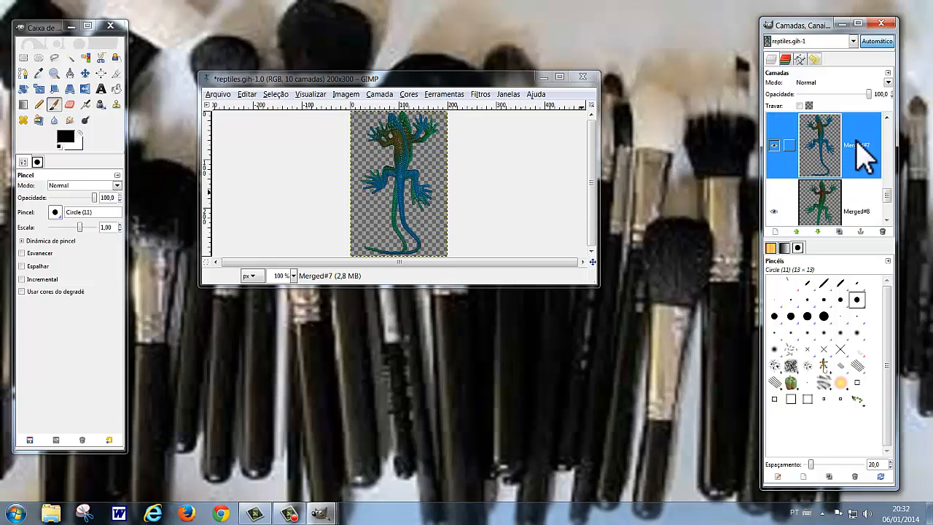
{"action": "left_click", "coordinate": [775, 212]}
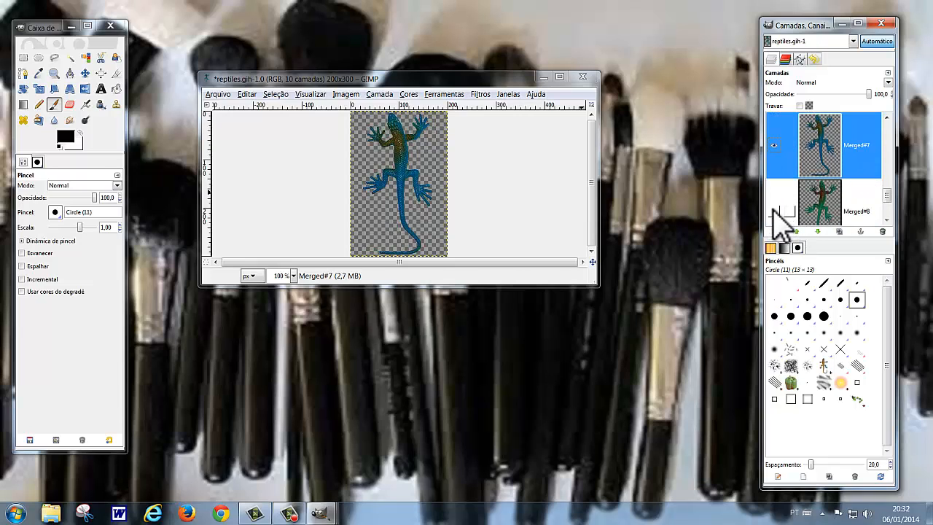